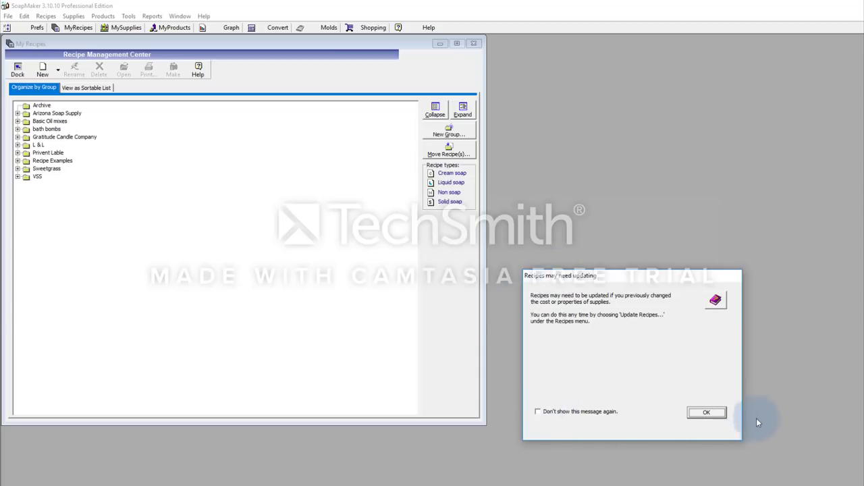
# - Dismiss the recipe update notice, close the recipe list and open the supplies inventory
pyautogui.click(707, 412)
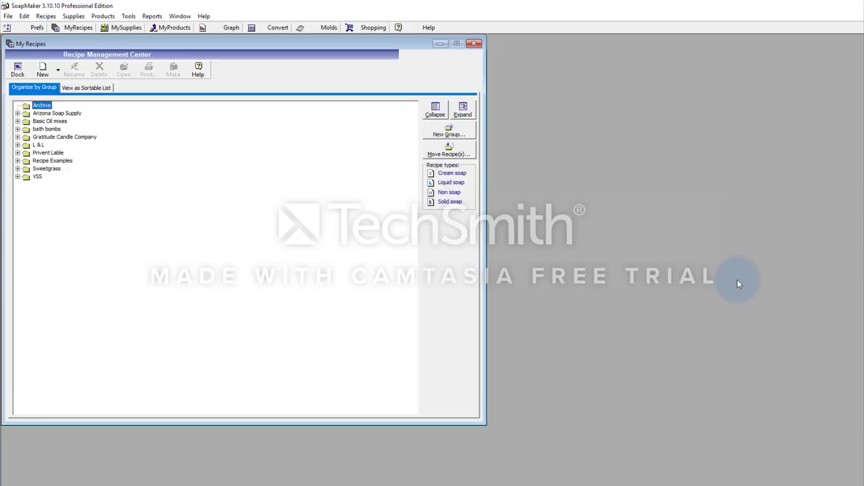
pyautogui.click(474, 44)
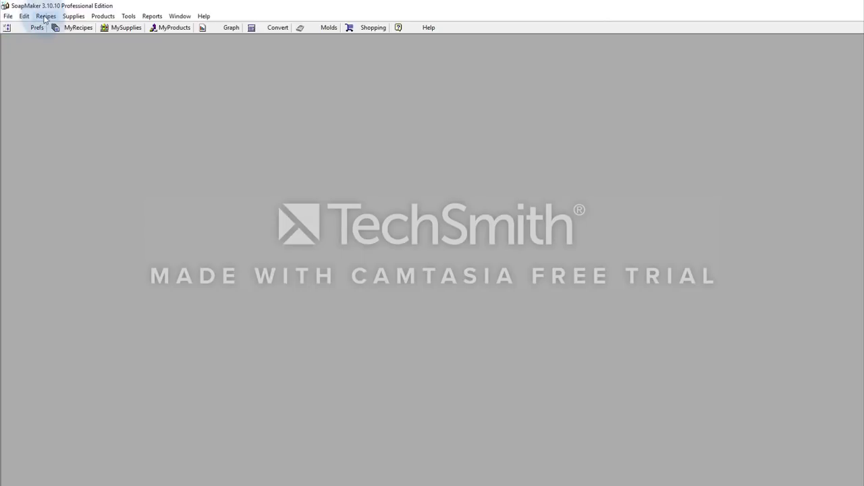
pyautogui.click(123, 28)
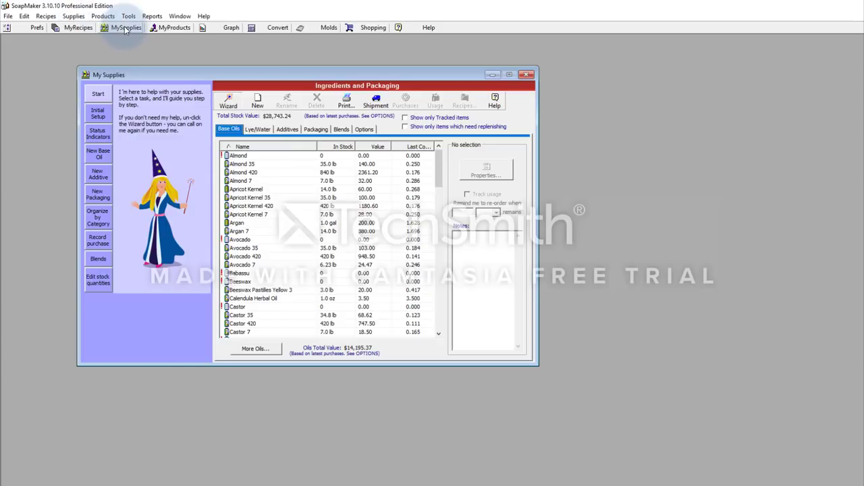
# - View the list of suppliers, close it and return to the base oils inventory
pyautogui.click(74, 15)
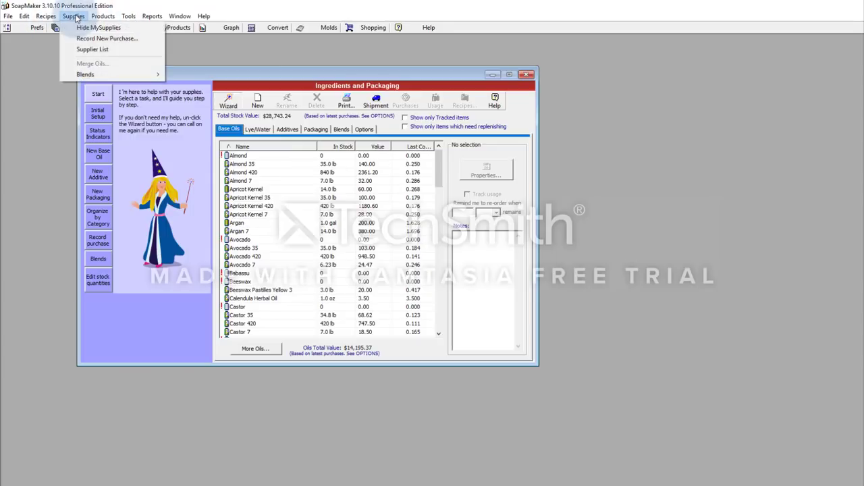
pyautogui.click(112, 52)
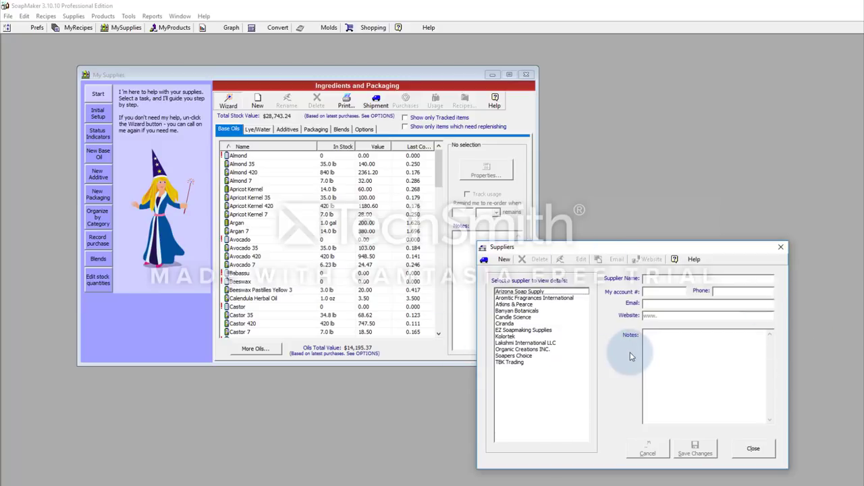
pyautogui.click(755, 449)
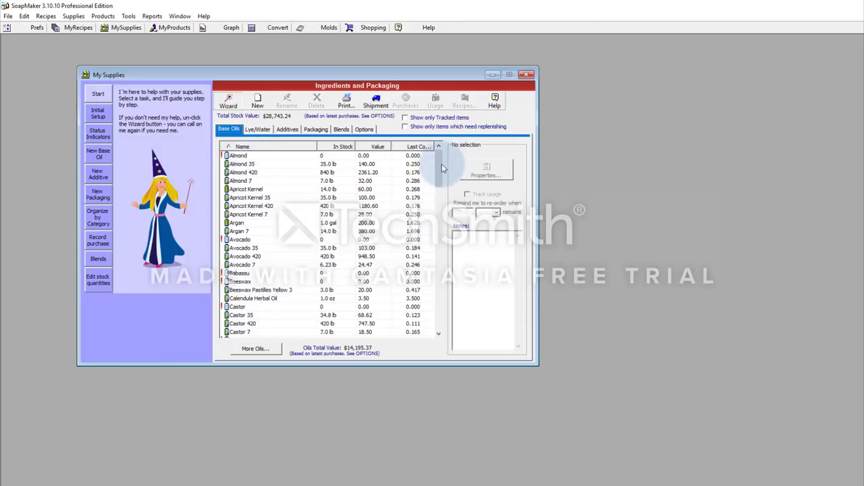
pyautogui.moveTo(443, 168)
pyautogui.mouseDown()
pyautogui.moveTo(452, 321)
pyautogui.moveTo(418, 174)
pyautogui.moveTo(439, 170)
pyautogui.mouseUp()
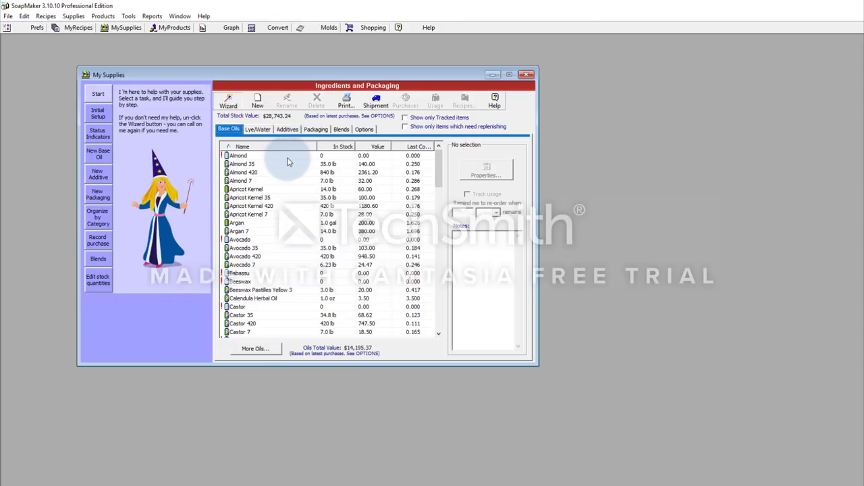
# - Try to add an additive named "lAVENDER bUDS" in the Herbs category with a specific gravity of 1
pyautogui.click(292, 131)
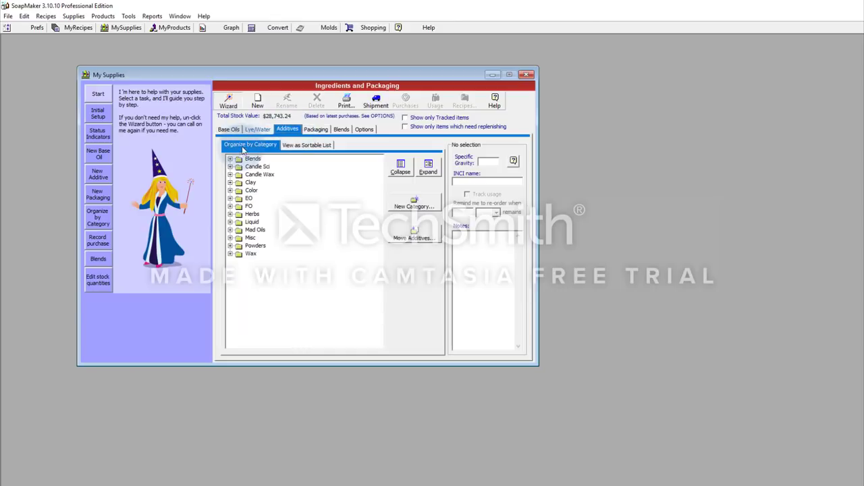
pyautogui.click(257, 106)
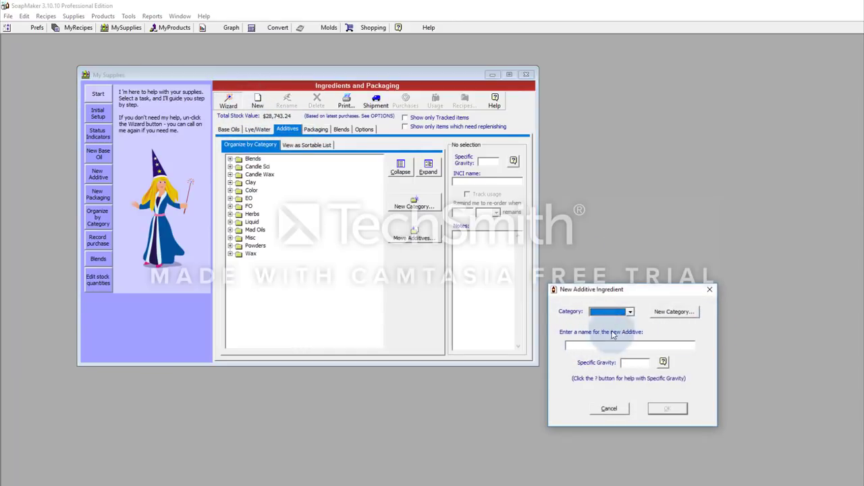
pyautogui.click(684, 313)
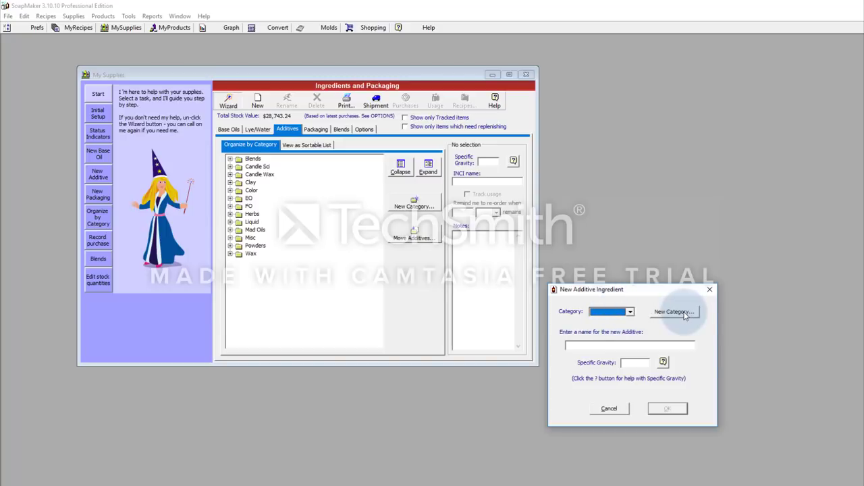
pyautogui.click(630, 311)
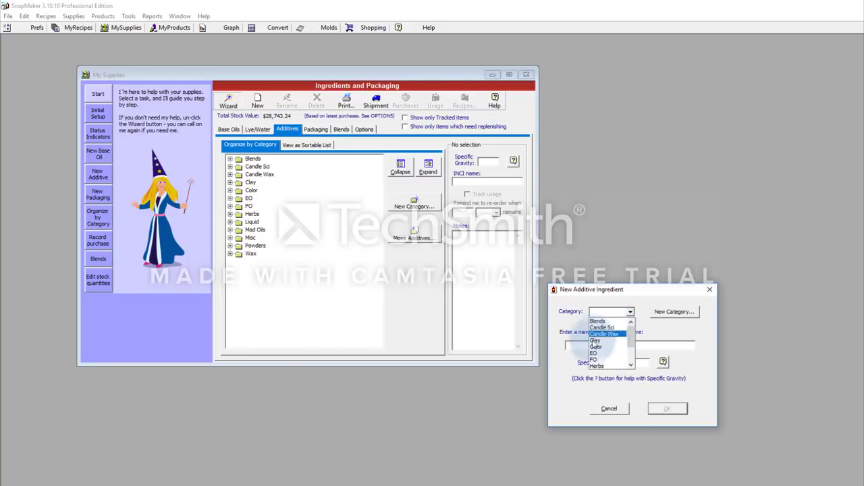
pyautogui.click(597, 365)
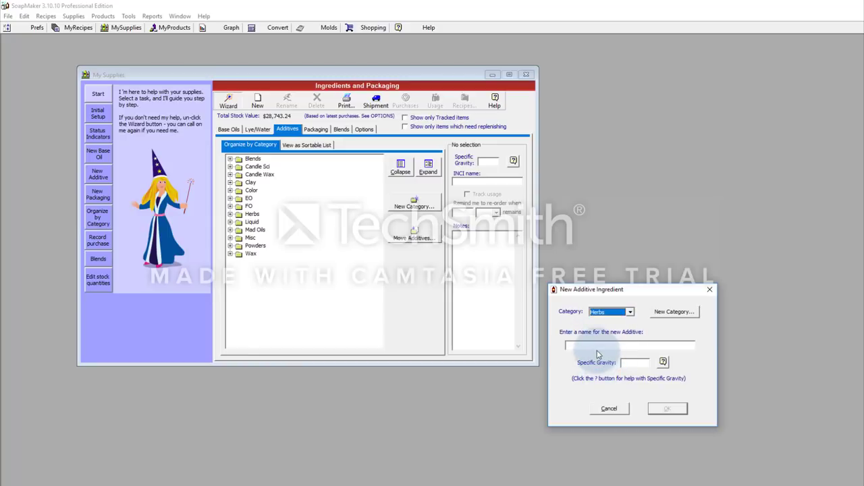
pyautogui.click(588, 344)
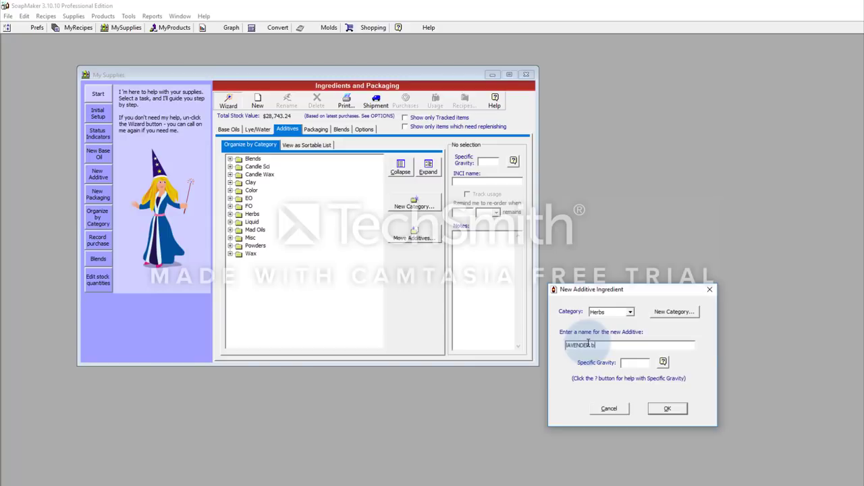
pyautogui.click(632, 362)
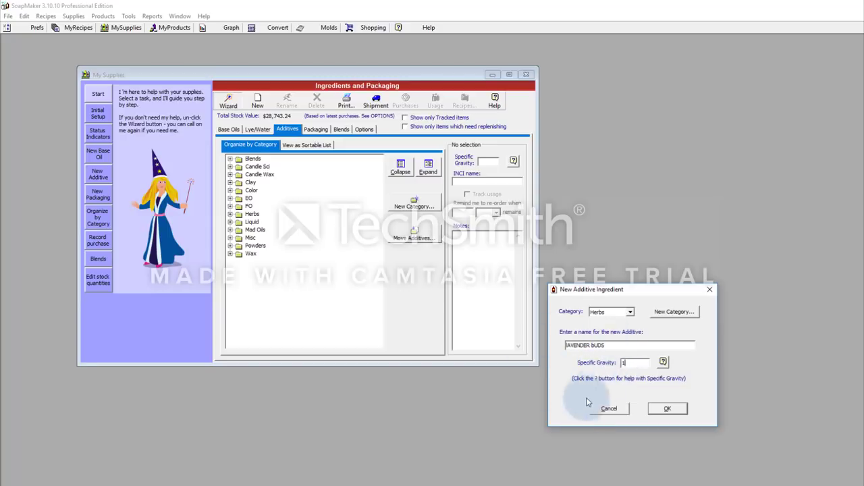
pyautogui.click(665, 410)
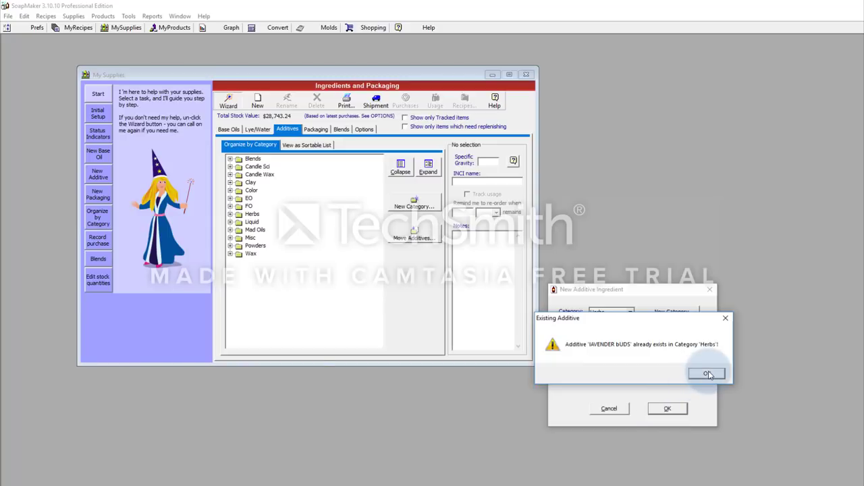
pyautogui.click(706, 374)
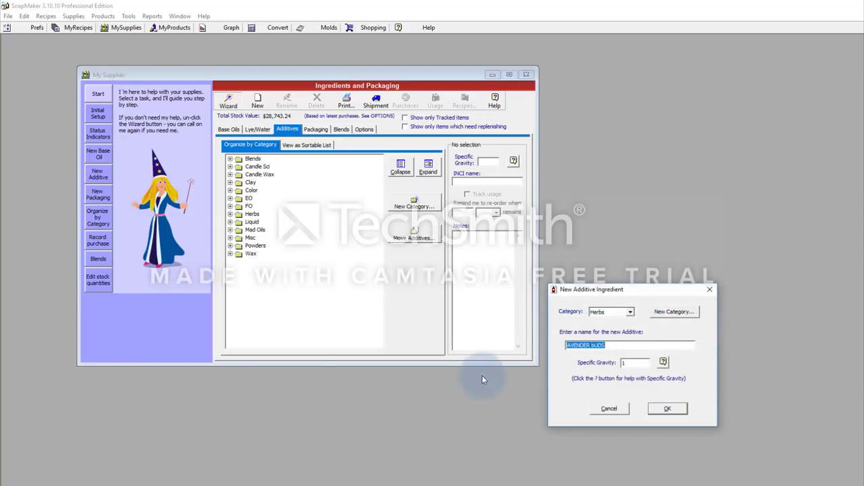
pyautogui.click(710, 290)
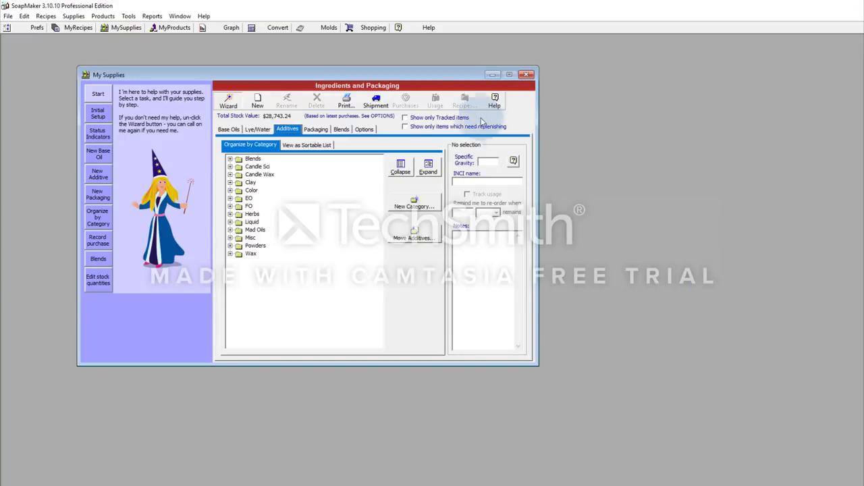
# - Start a new supply purchase from Lakshmi International LLC with Lavender EO from the EO category as the first item
pyautogui.click(376, 103)
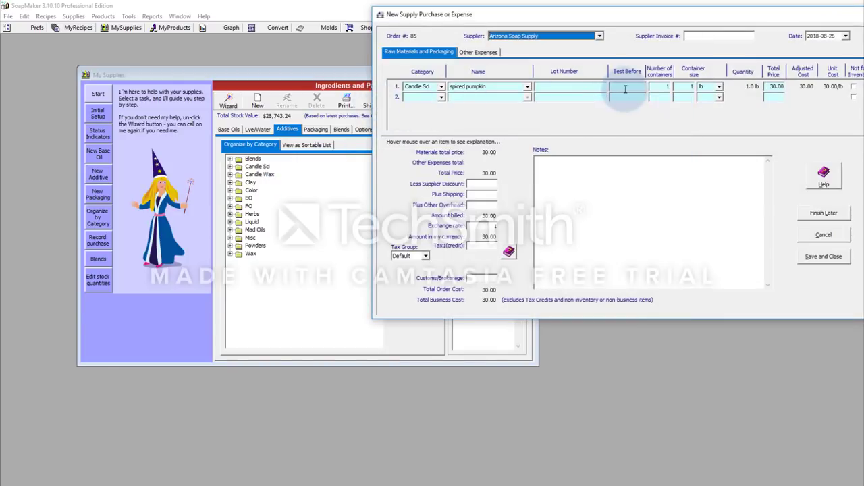
pyautogui.click(599, 36)
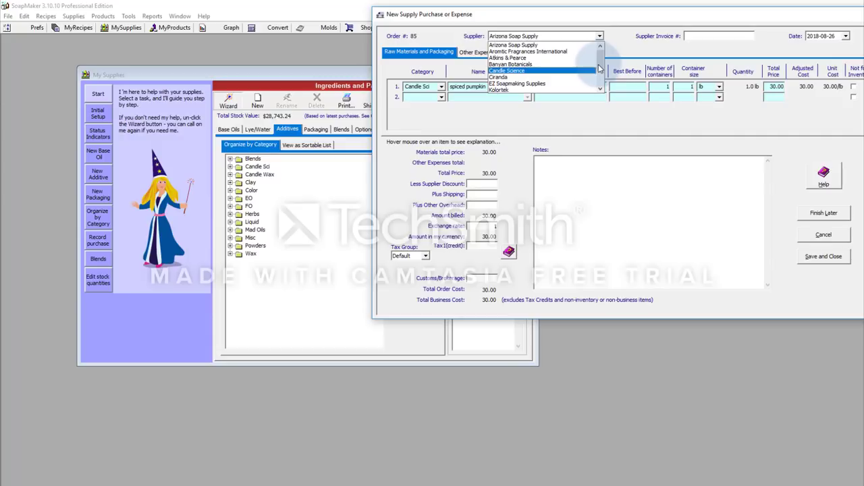
pyautogui.moveTo(600, 61); pyautogui.dragTo(600, 72)
pyautogui.click(572, 75)
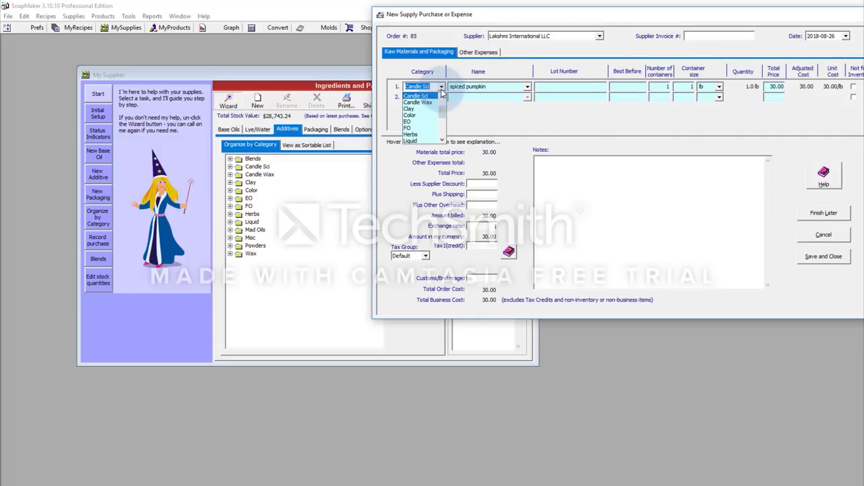
pyautogui.click(419, 121)
pyautogui.click(526, 88)
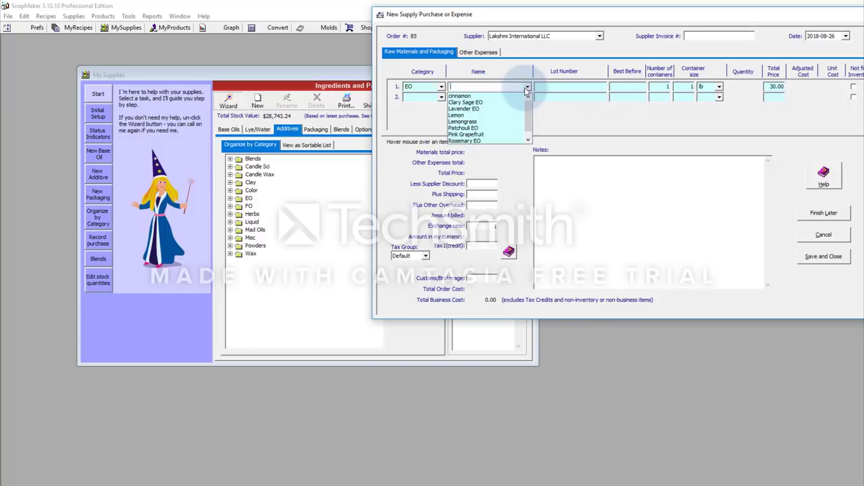
pyautogui.click(491, 123)
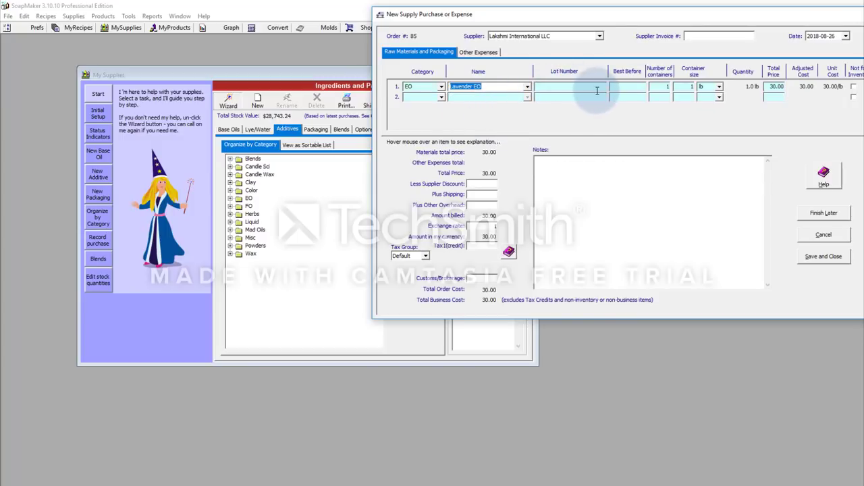
# - Set the Lavender EO container unit to kg and its total price to 60
pyautogui.click(655, 88)
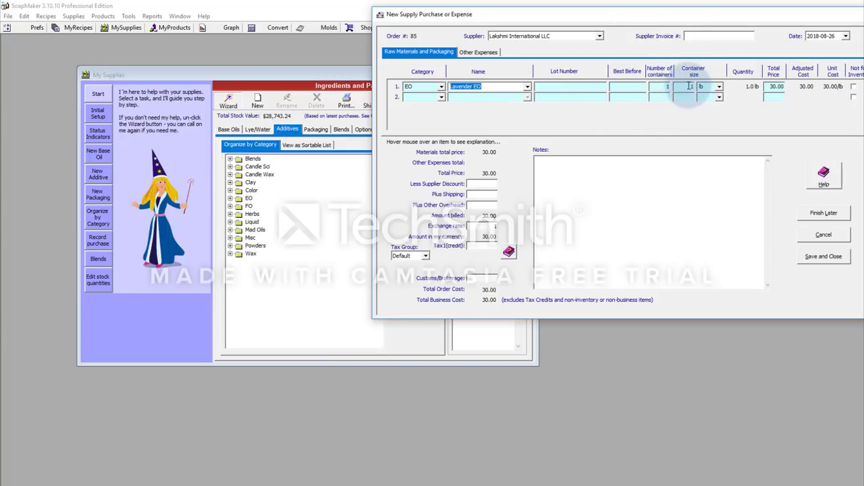
pyautogui.click(719, 87)
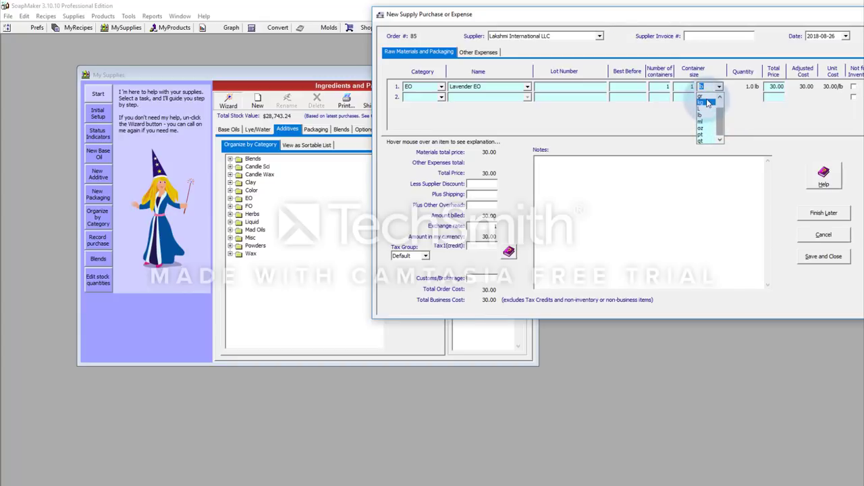
pyautogui.click(707, 102)
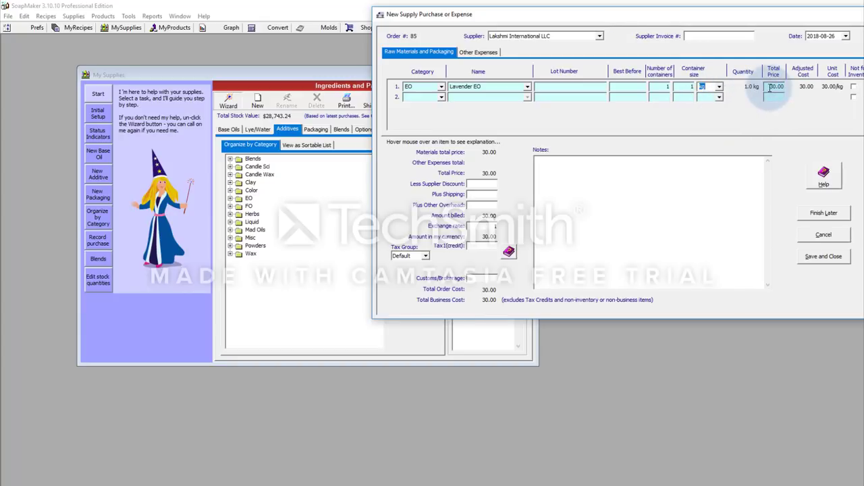
pyautogui.moveTo(769, 88); pyautogui.dragTo(788, 85)
pyautogui.write('60')
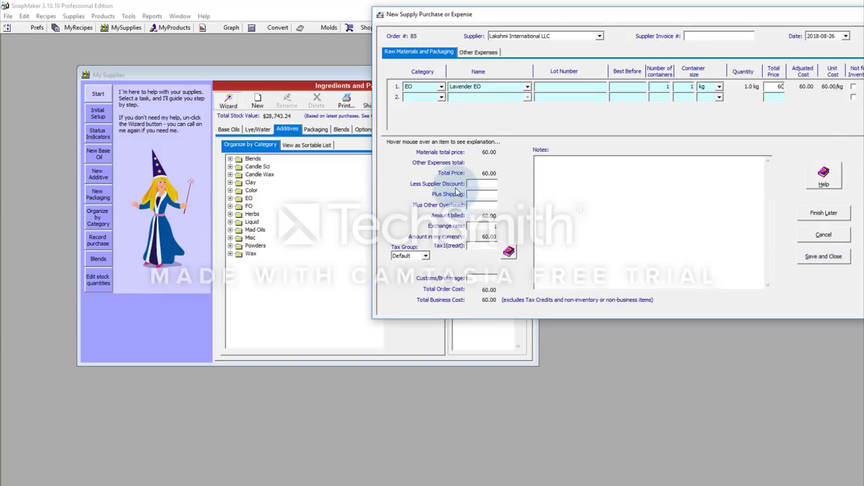
# - Save the Lavender EO purchase as an unfinished order and close the supplies inventory
pyautogui.moveTo(457, 192)
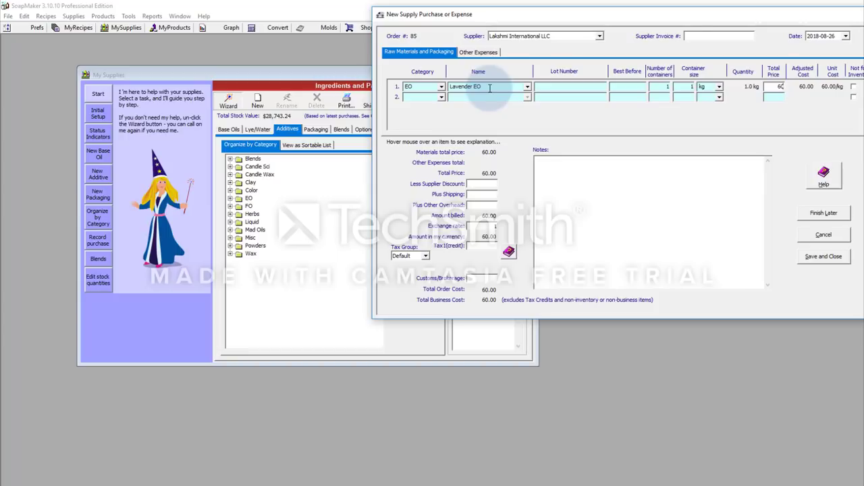
pyautogui.click(823, 214)
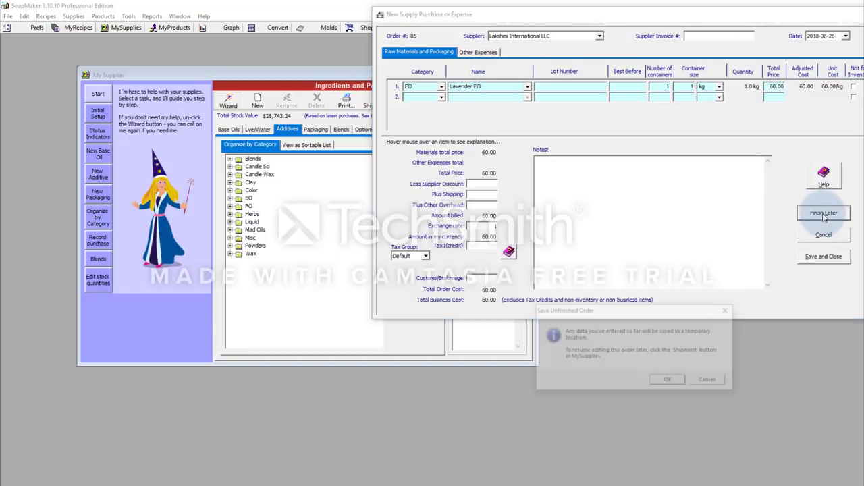
pyautogui.click(668, 379)
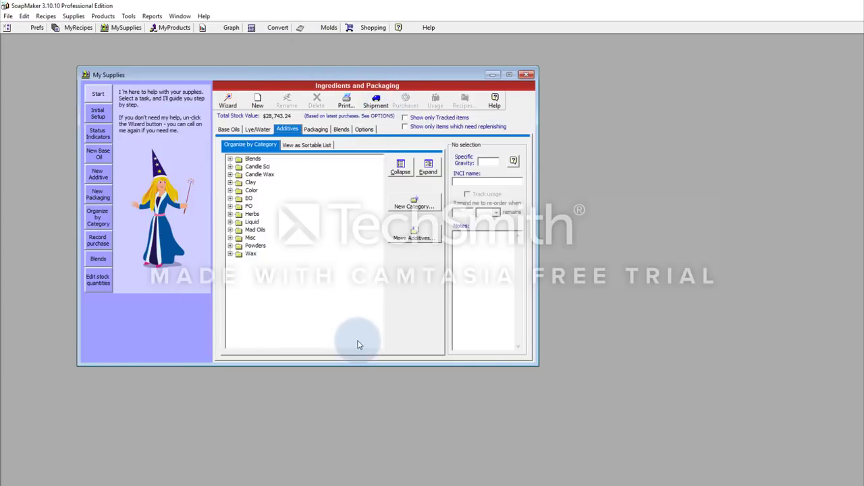
pyautogui.click(527, 75)
pyautogui.click(709, 393)
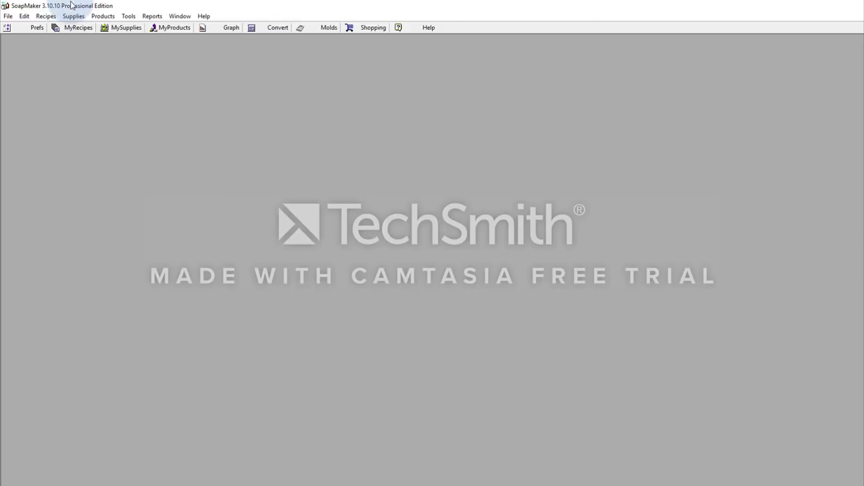
# - Reopen the supplies inventory, review the stock, value and last cost of the base oils, and close it
pyautogui.click(127, 27)
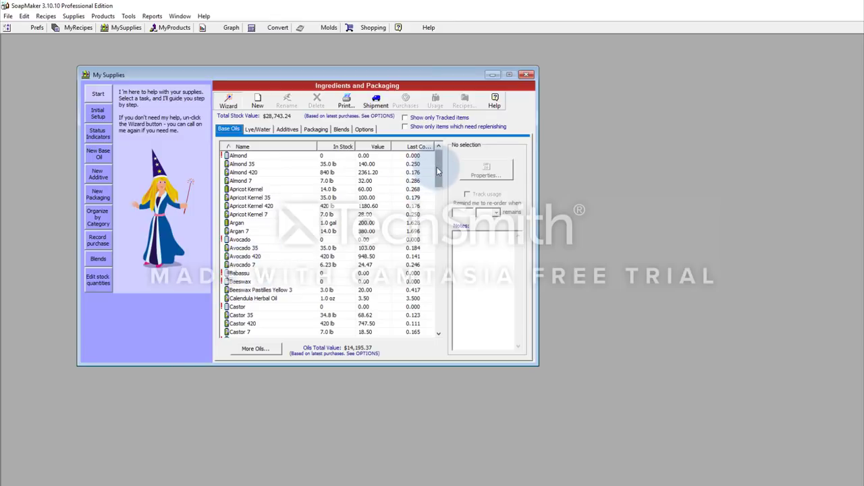
pyautogui.moveTo(437, 172); pyautogui.dragTo(441, 188)
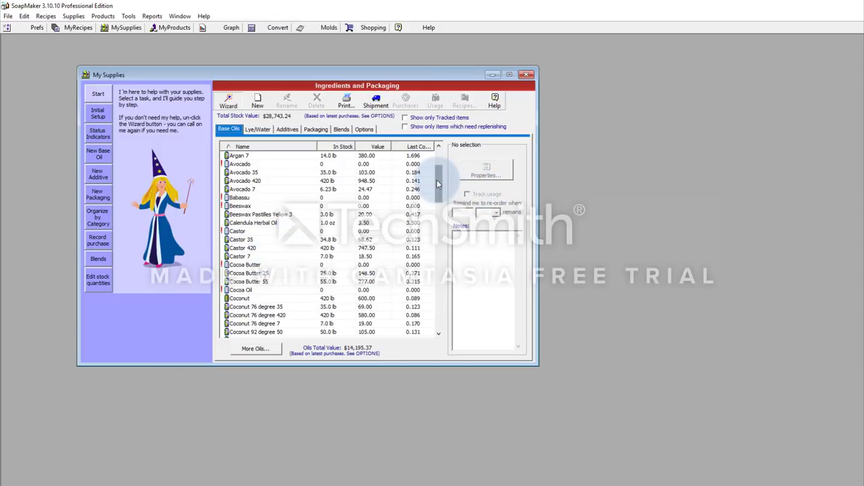
pyautogui.moveTo(438, 184); pyautogui.dragTo(445, 205)
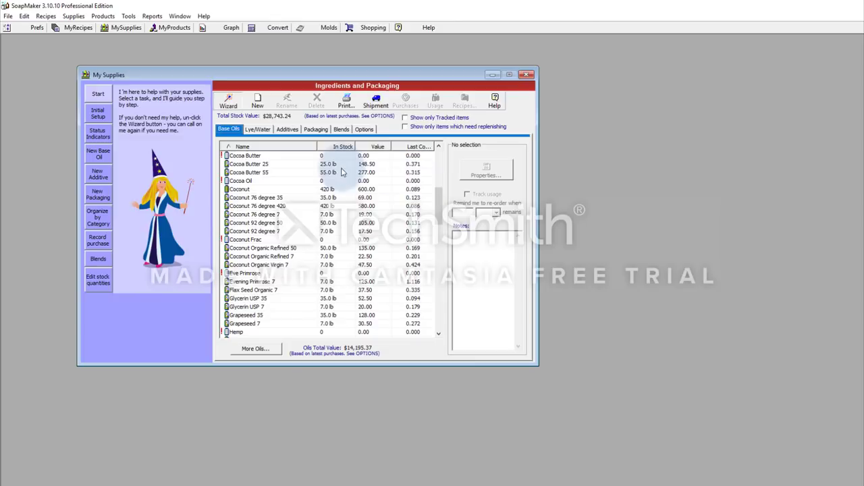
pyautogui.click(526, 76)
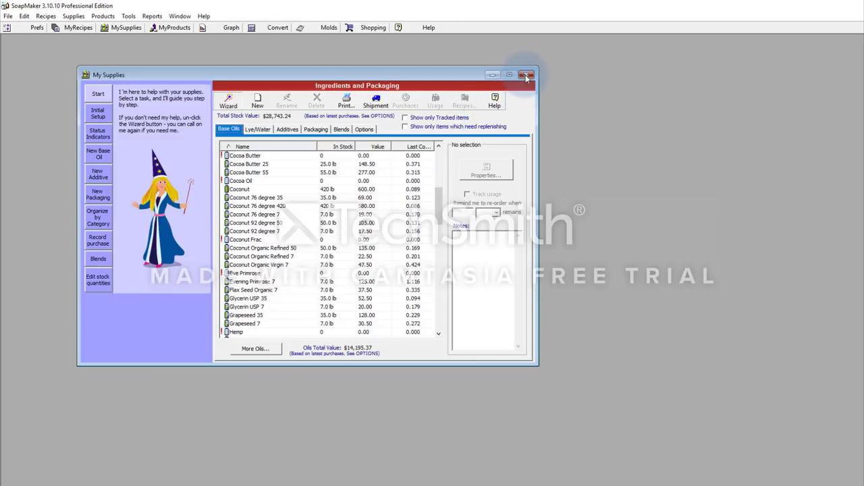
pyautogui.click(706, 393)
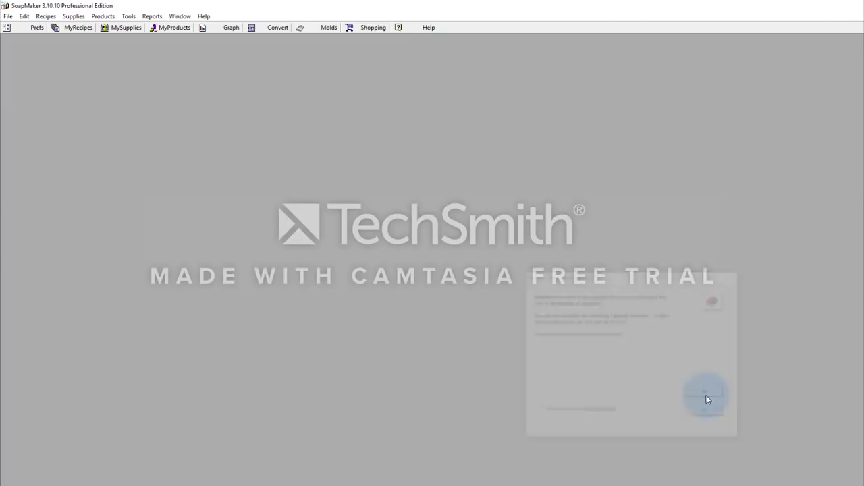
# - Create a new blank solid soap recipe that uses sodium hydroxide
pyautogui.click(76, 30)
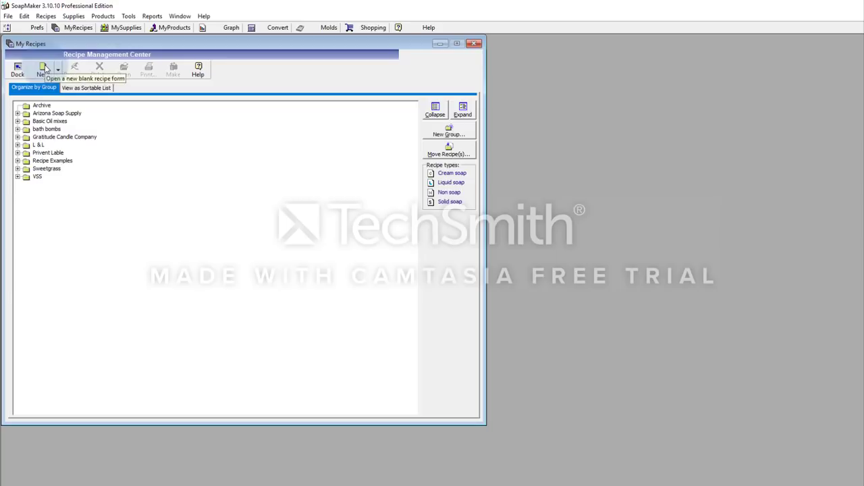
pyautogui.click(43, 68)
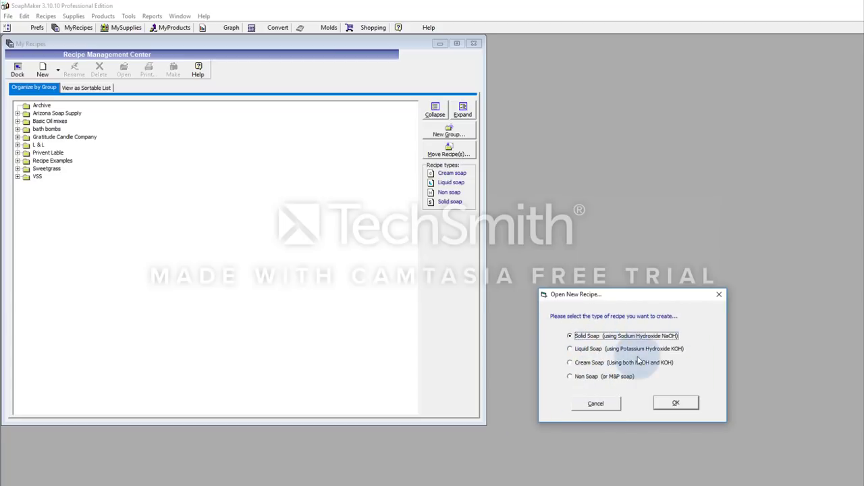
pyautogui.click(676, 403)
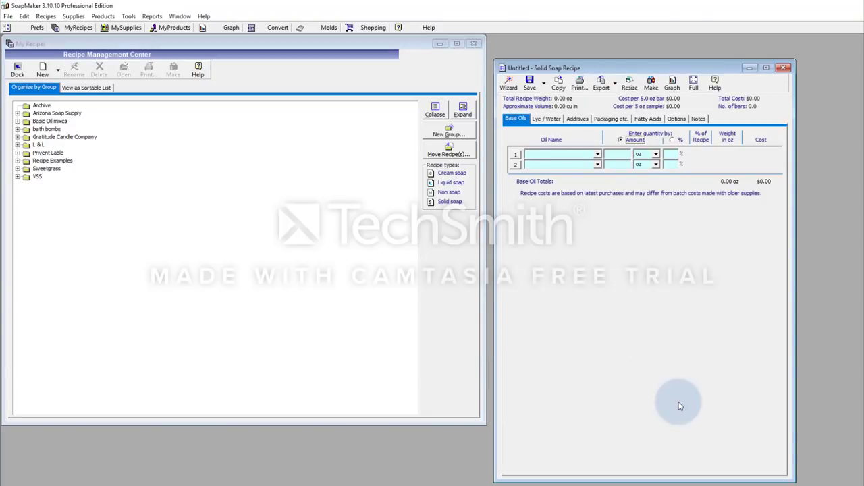
# - Add Coconut 76 degree 35 and Olive as the recipe's first two base oils
pyautogui.click(597, 155)
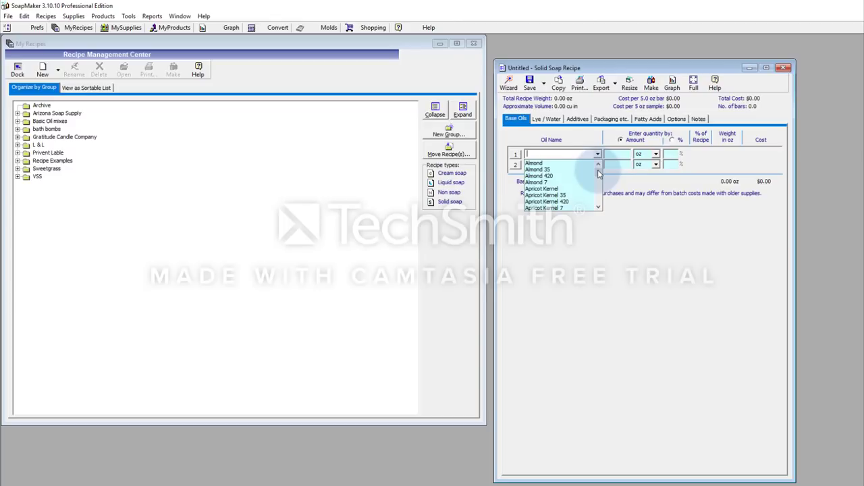
pyautogui.write('Coconut')
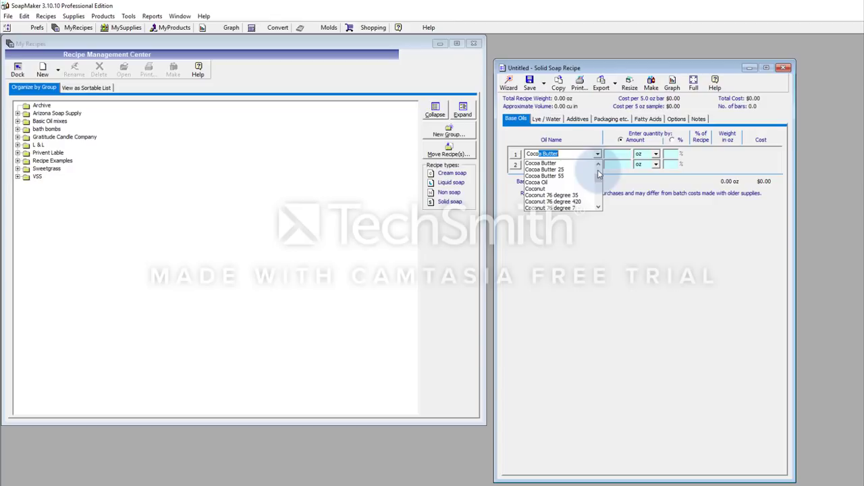
pyautogui.click(572, 169)
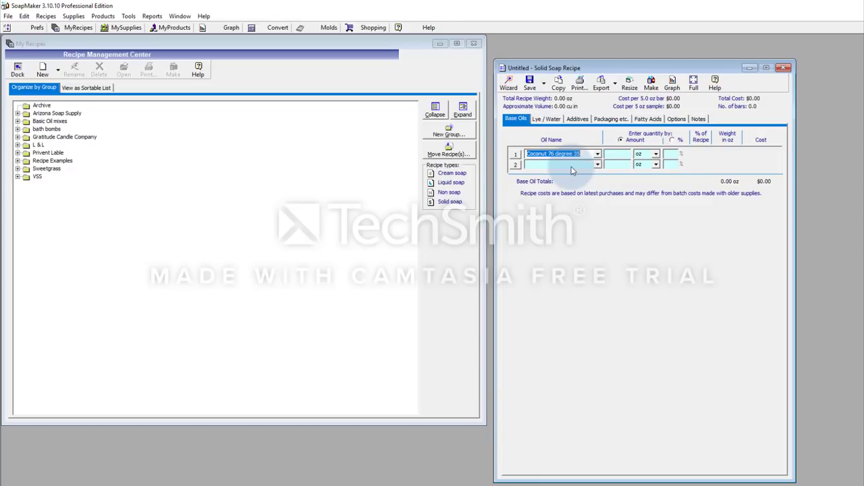
pyautogui.click(597, 165)
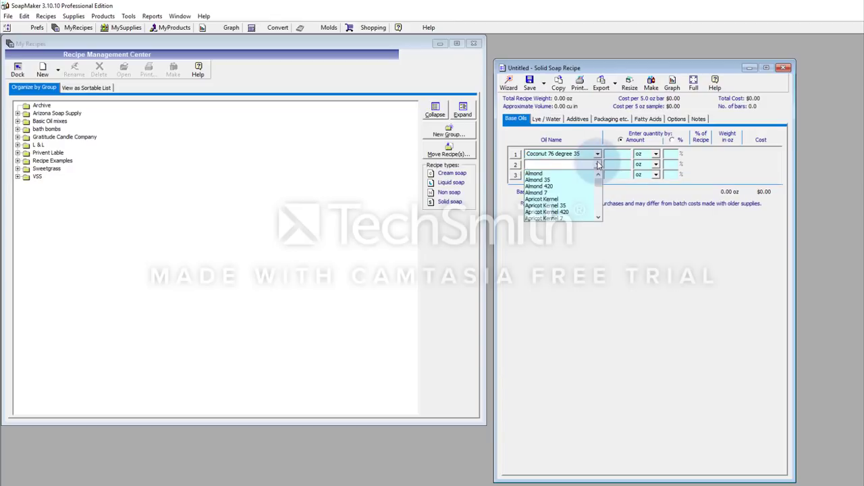
pyautogui.write('Olive')
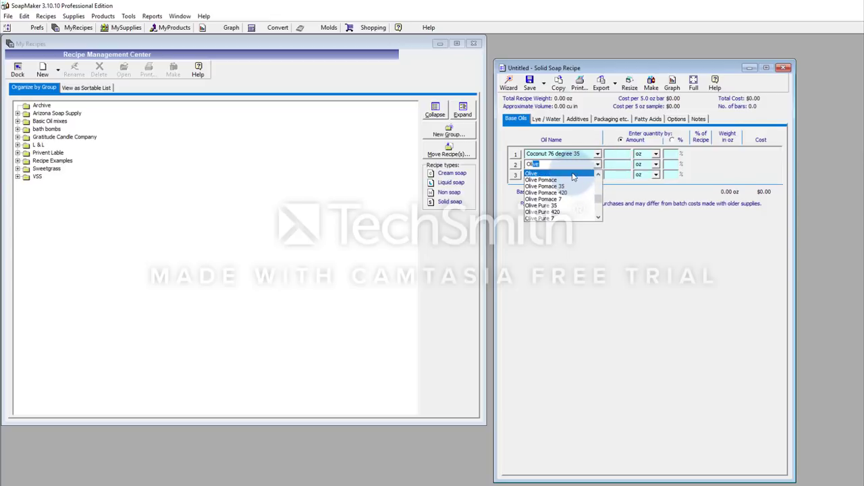
pyautogui.click(573, 174)
pyautogui.click(598, 165)
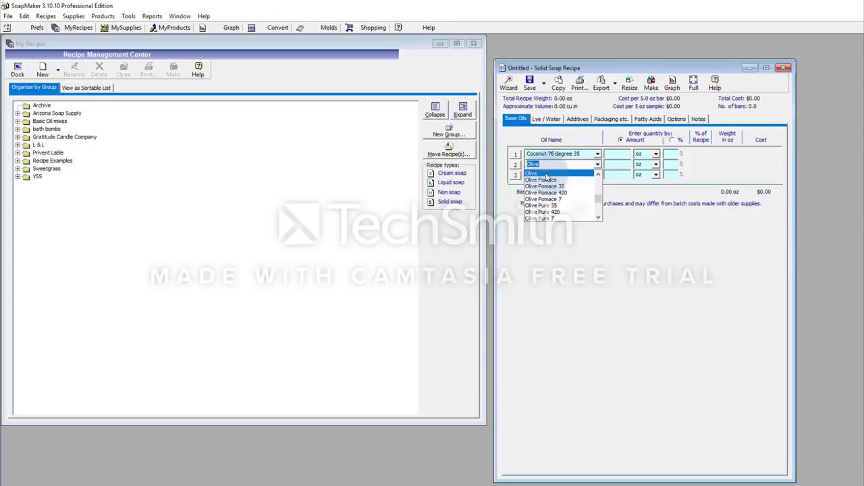
pyautogui.click(546, 174)
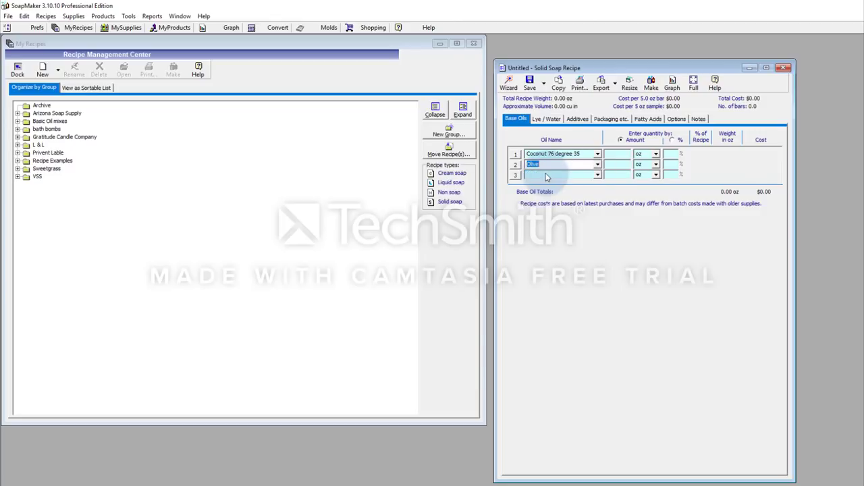
# - Add Castor 7 and Shea Butter 7 as the third and fourth base oils
pyautogui.click(598, 175)
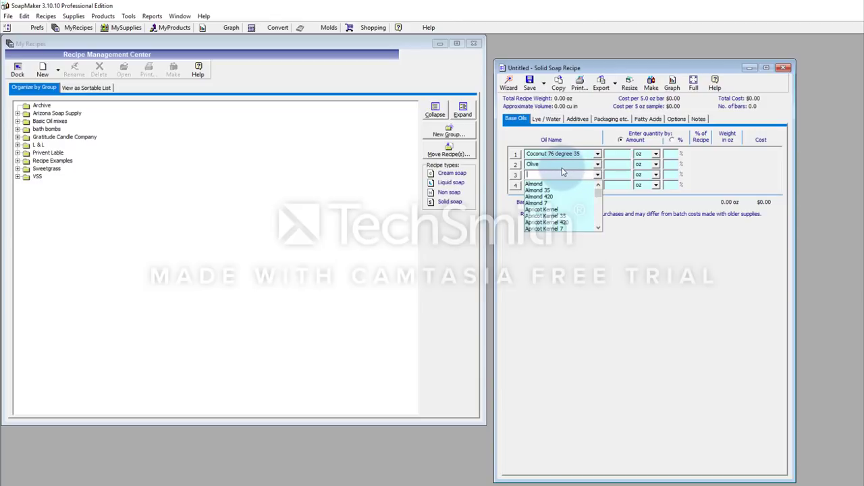
pyautogui.write('cas')
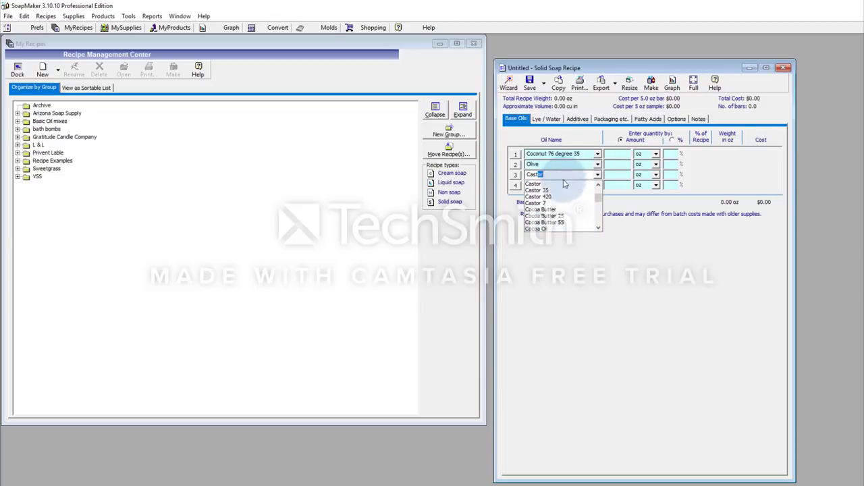
pyautogui.click(566, 203)
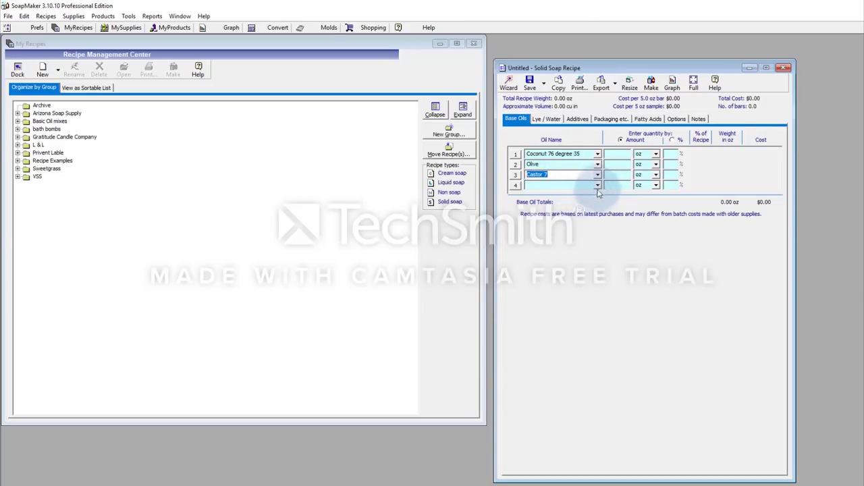
pyautogui.click(598, 186)
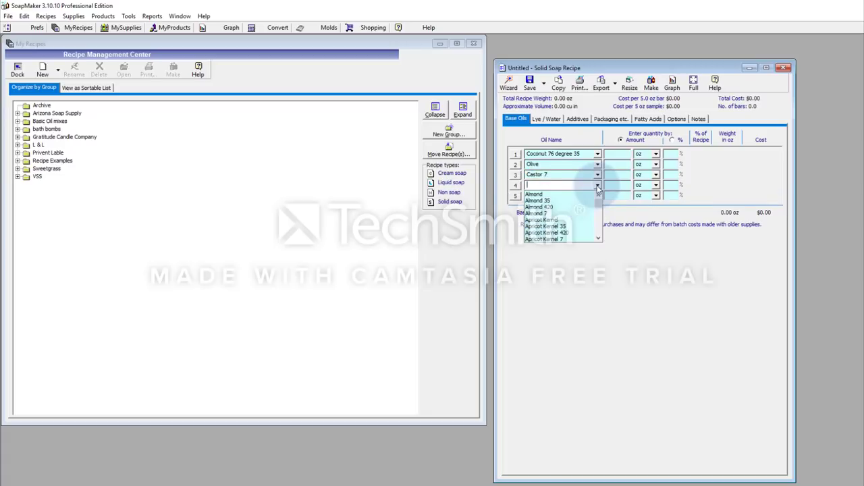
pyautogui.write('Shea Butter')
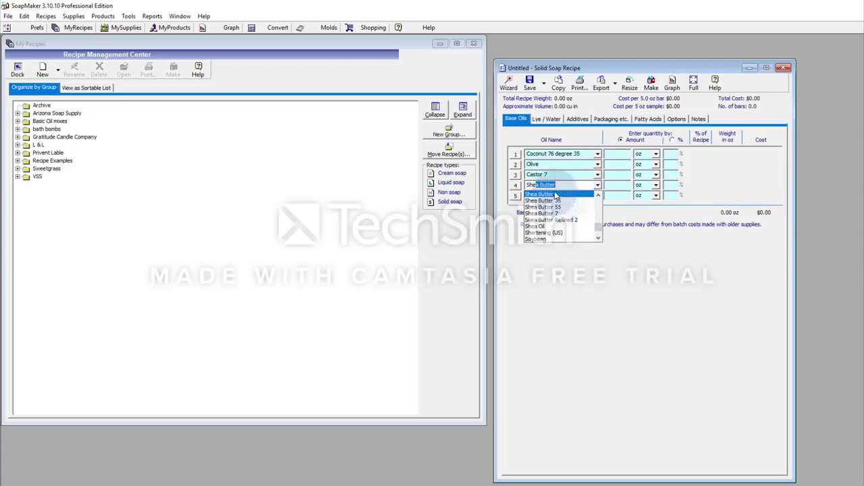
pyautogui.click(565, 213)
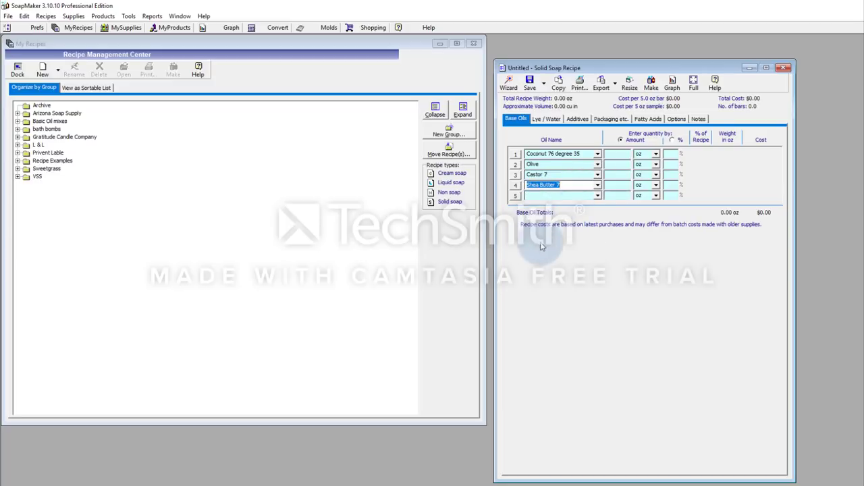
# - Switch base oil quantity entry to percentages and set the desired total oil weight to 50 oz
pyautogui.click(672, 140)
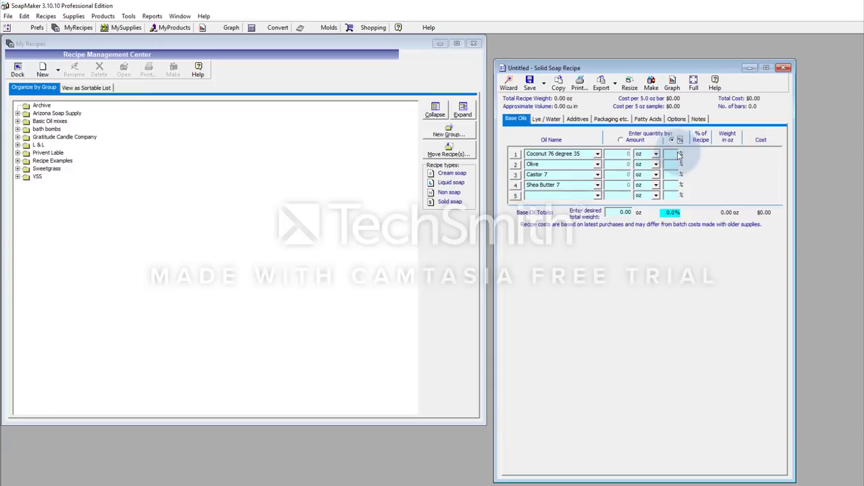
pyautogui.click(638, 214)
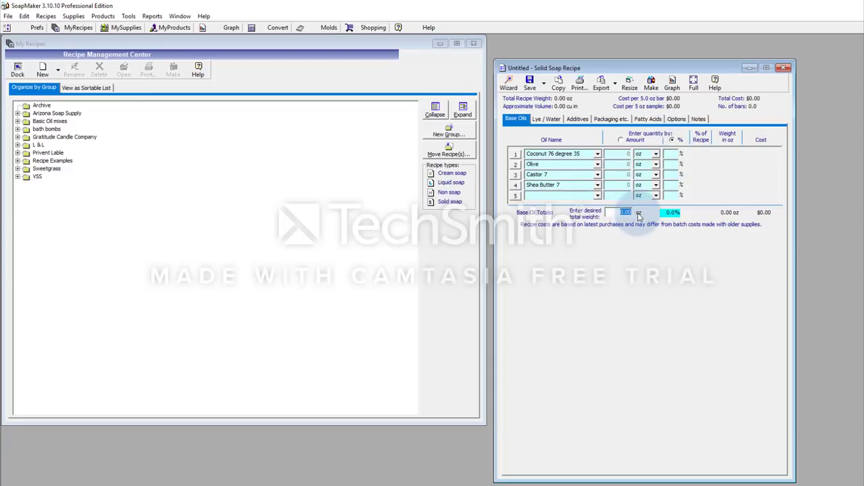
pyautogui.write('50')
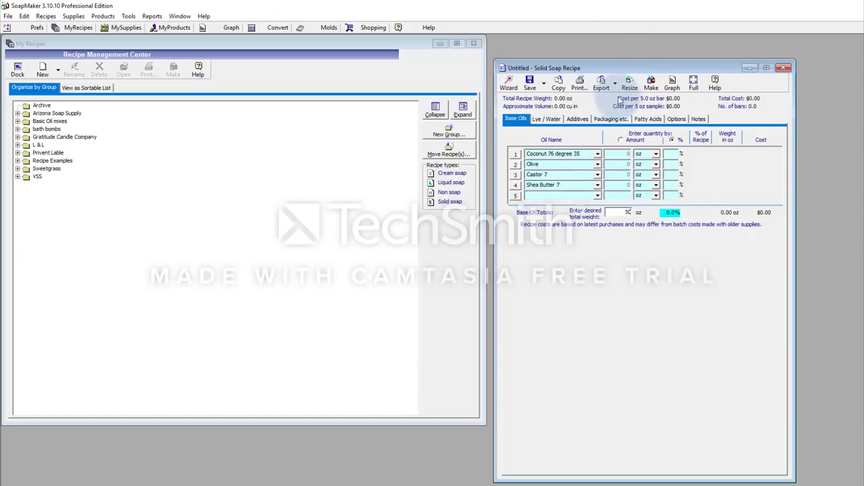
# - Set the base oil percentages to 35 for coconut, 40 for olive, 10 for castor and 15 for shea butter
pyautogui.click(674, 154)
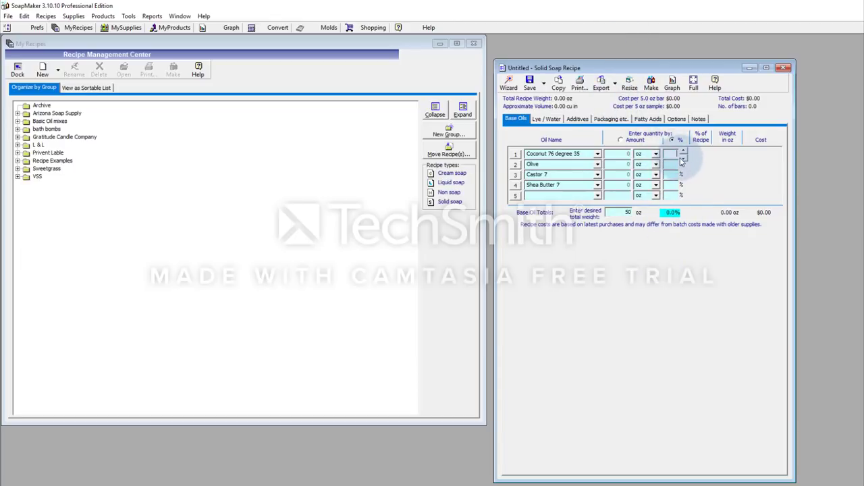
pyautogui.write('35')
pyautogui.click(673, 164)
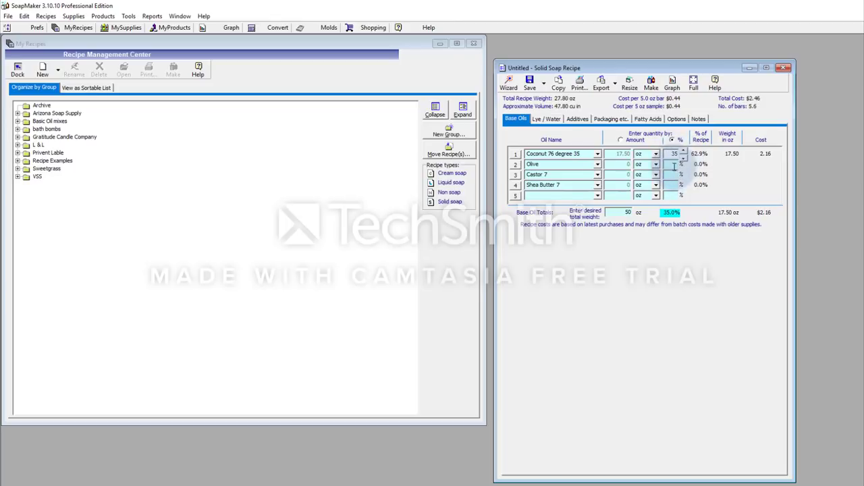
pyautogui.write('40')
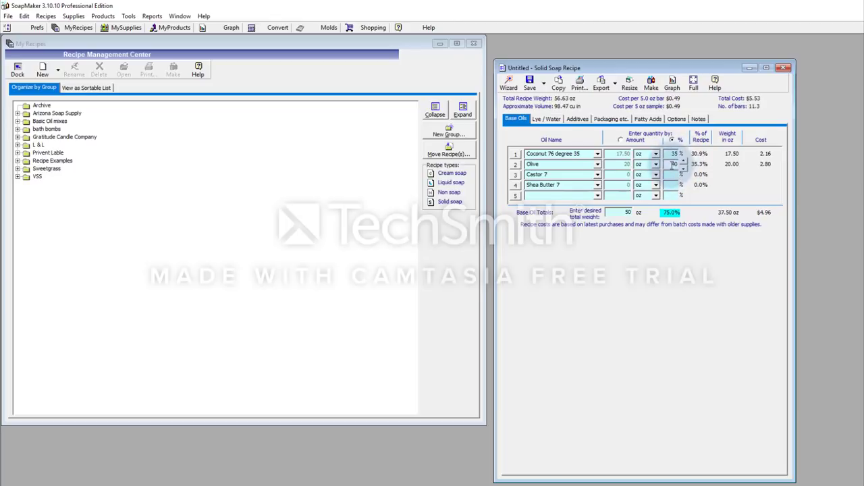
pyautogui.click(673, 174)
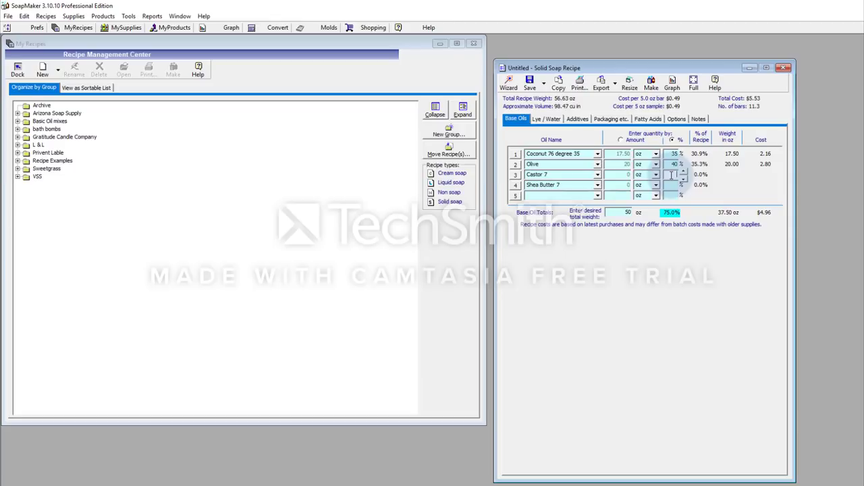
pyautogui.write('10')
pyautogui.click(674, 184)
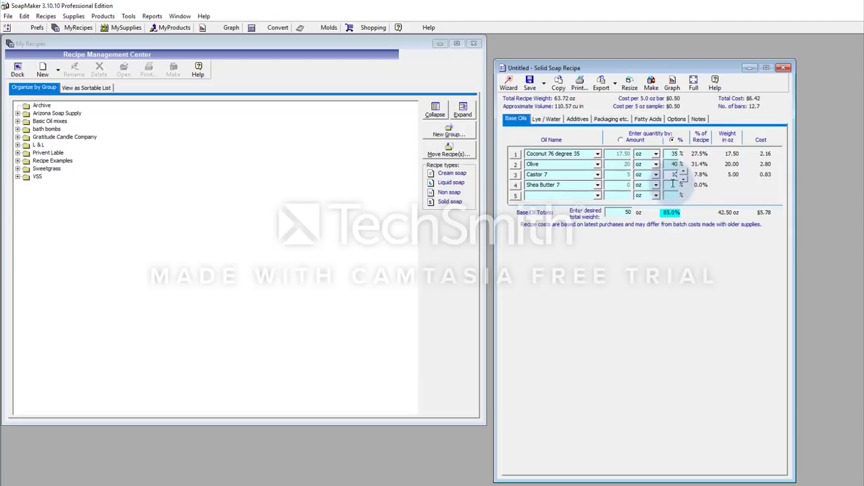
pyautogui.write('15')
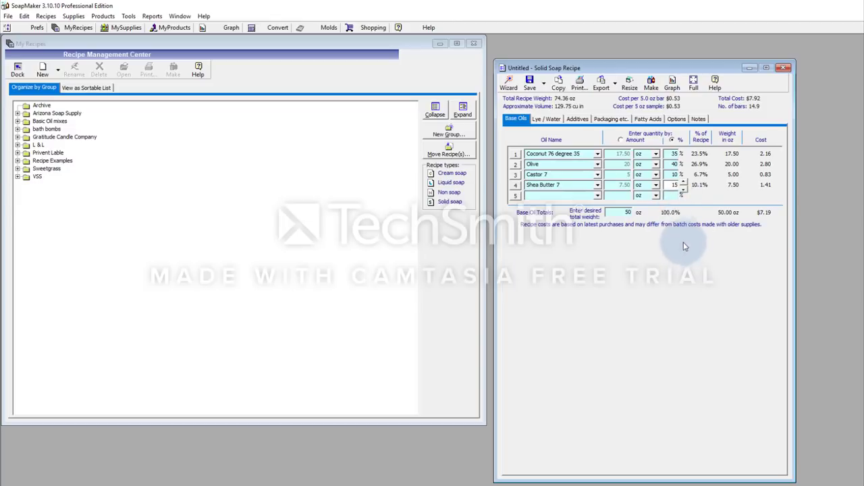
# - Review the recipe's fatty acid composition and set its calculated weight units to lb~oz
pyautogui.click(646, 119)
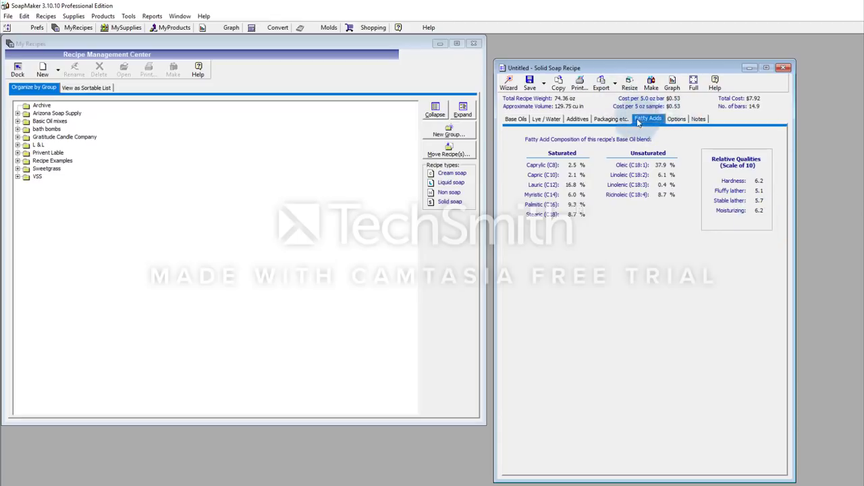
pyautogui.click(677, 120)
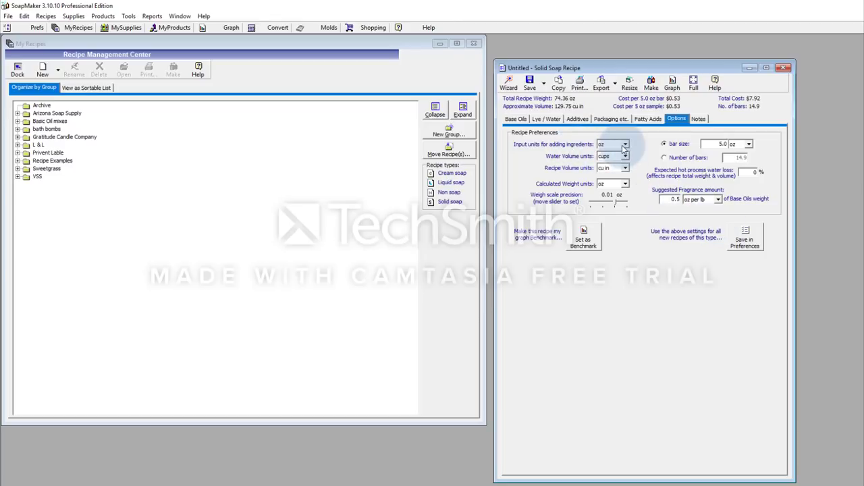
pyautogui.click(616, 185)
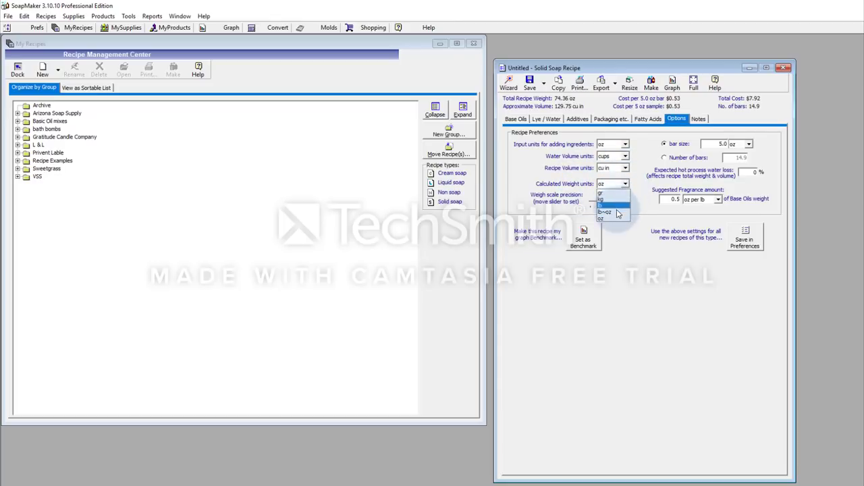
pyautogui.click(616, 212)
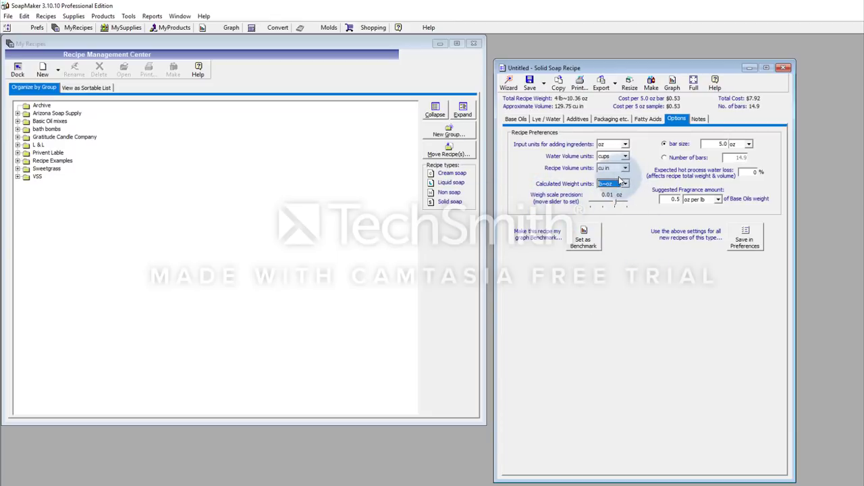
# - Check the graph benchmark option without applying it, and review the recipe's notes, additives and lye/water settings
pyautogui.click(585, 239)
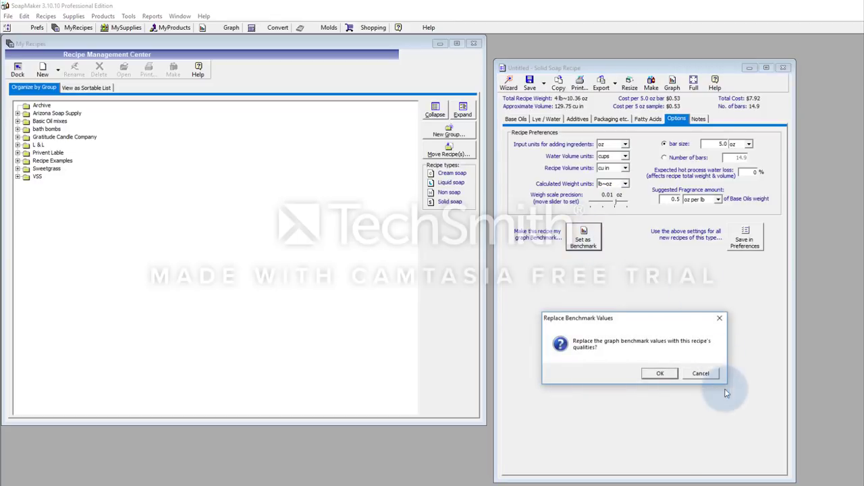
pyautogui.click(721, 318)
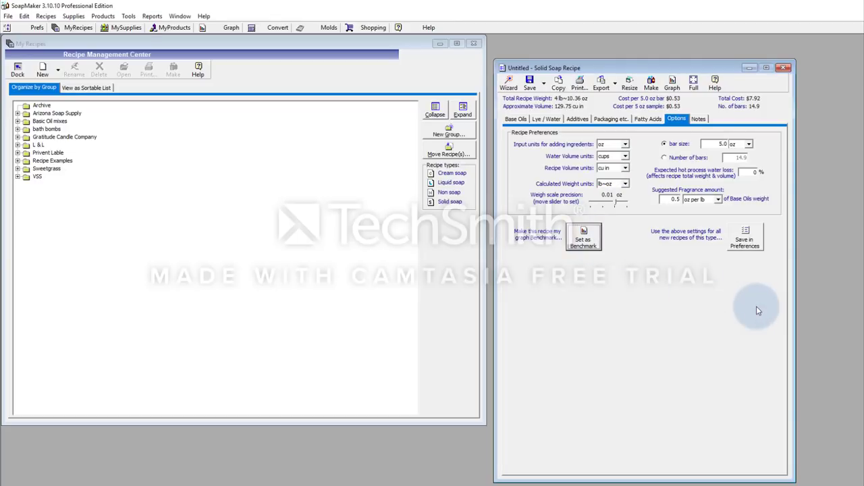
pyautogui.click(700, 119)
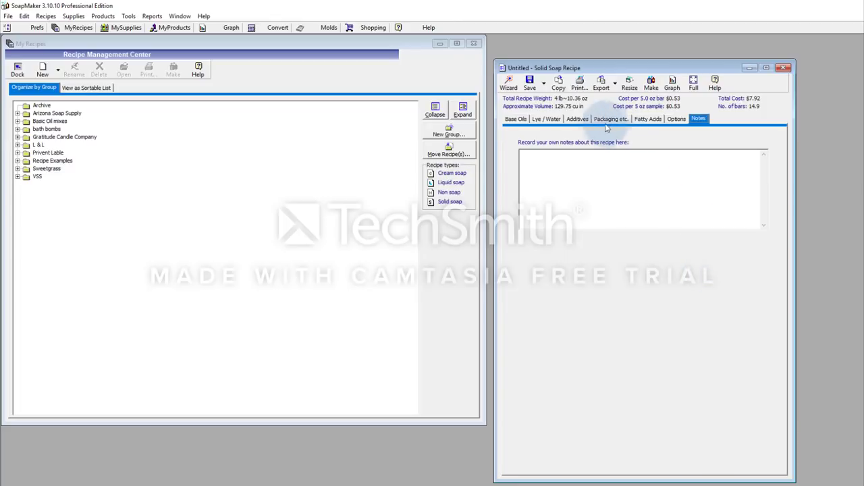
pyautogui.click(584, 120)
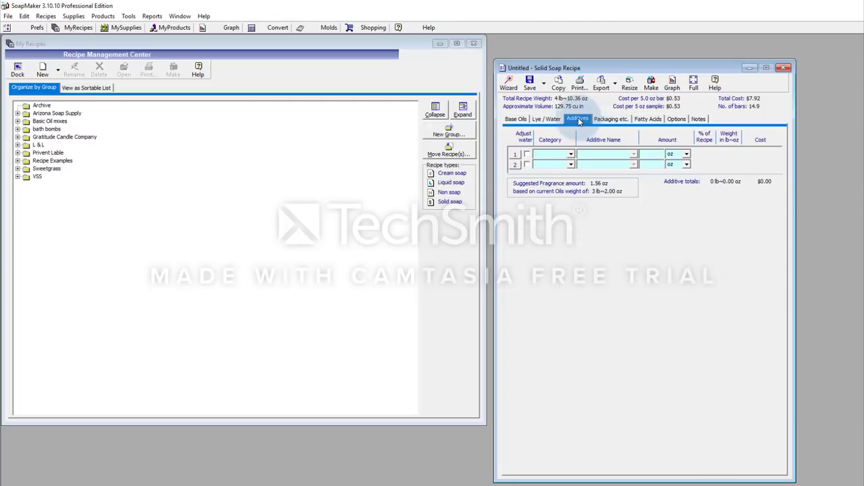
pyautogui.click(555, 118)
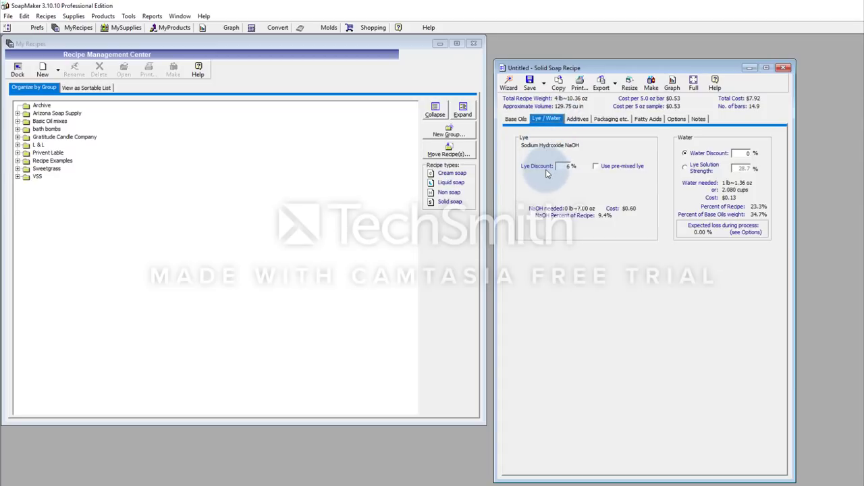
pyautogui.moveTo(548, 173)
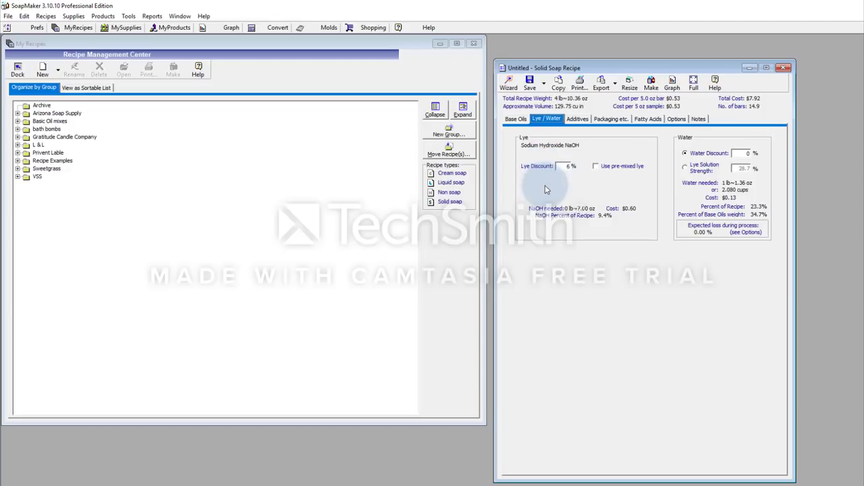
# - Use pre-mixed lye for the recipe with a lye to water ratio of 1 part lye to 1 part water
pyautogui.click(596, 167)
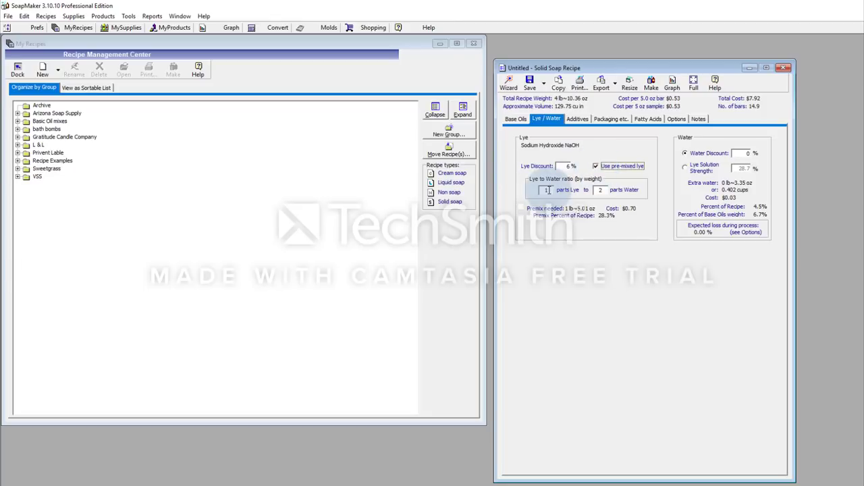
pyautogui.click(603, 189)
pyautogui.doubleClick(603, 191)
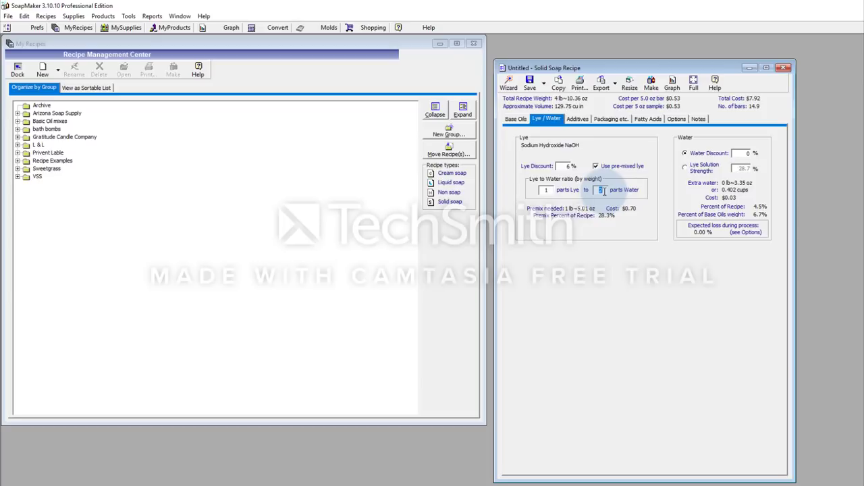
pyautogui.write('1')
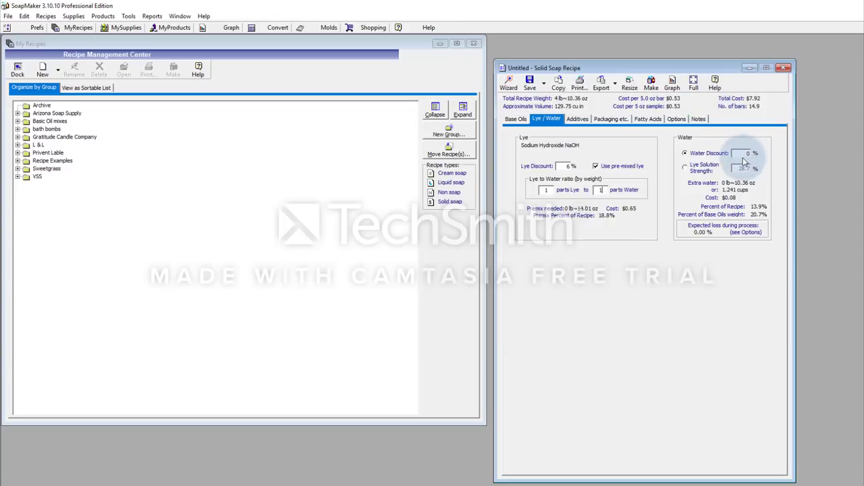
# - Add 1.75 oz of Lavender EO from the EO category as the recipe's first additive
pyautogui.click(577, 119)
pyautogui.click(571, 155)
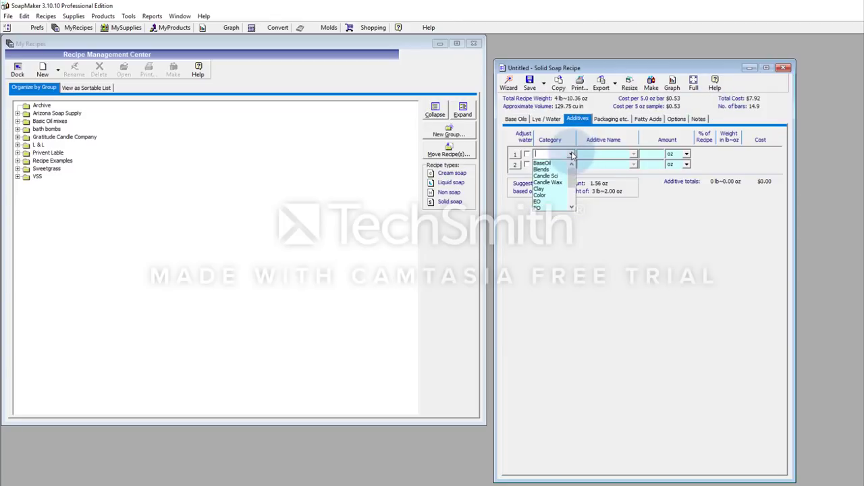
pyautogui.click(549, 202)
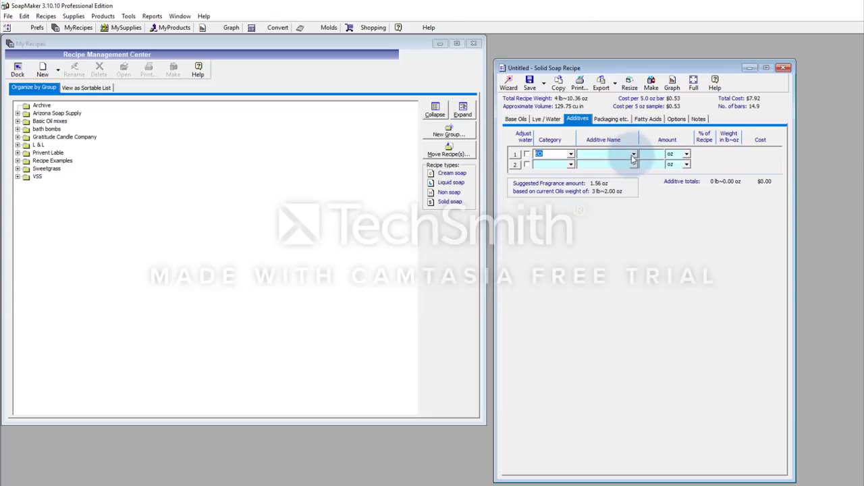
pyautogui.click(634, 155)
pyautogui.click(592, 176)
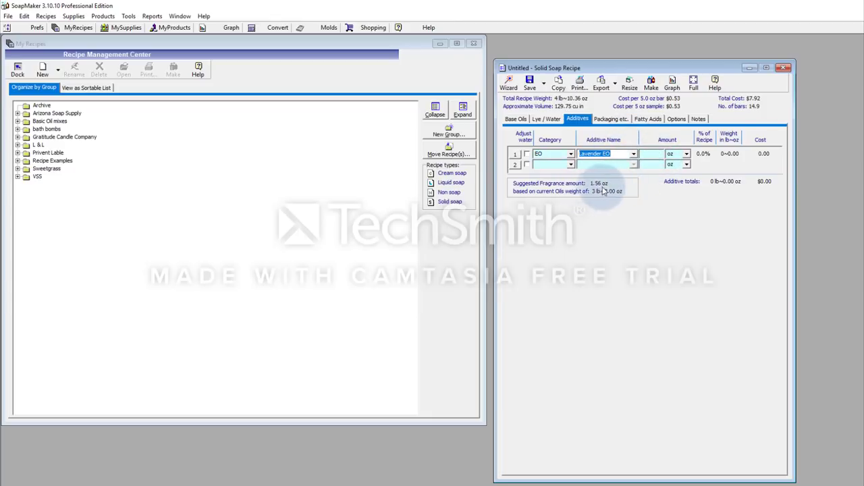
pyautogui.click(648, 153)
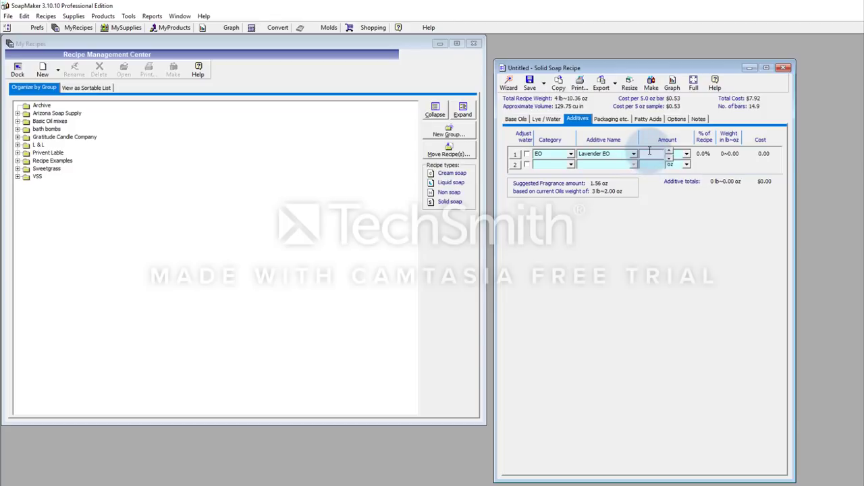
pyautogui.write('1.75')
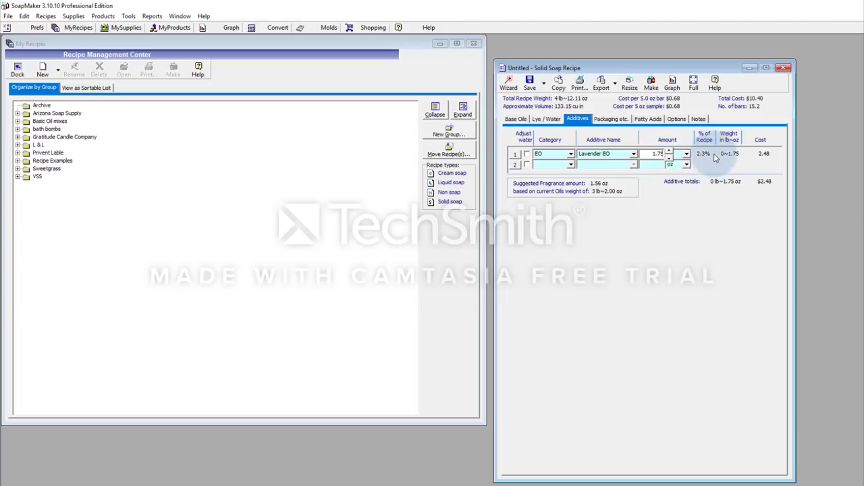
# - Add .25 oz of Lavender buds from the Herbs category as the second additive
pyautogui.click(570, 165)
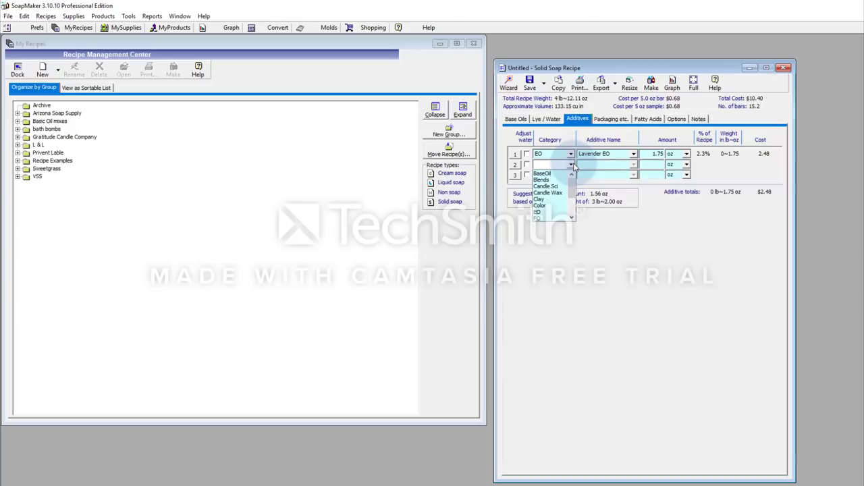
pyautogui.scroll(-2, 572, 189)
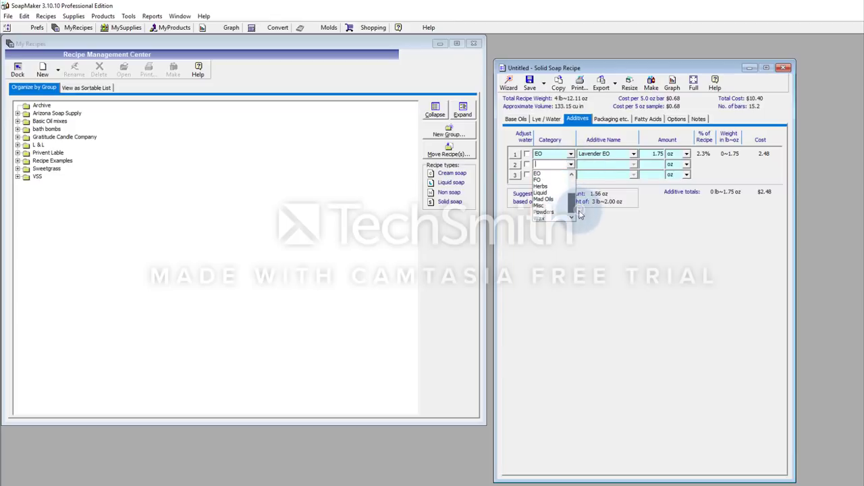
pyautogui.click(541, 185)
pyautogui.click(633, 165)
pyautogui.click(617, 175)
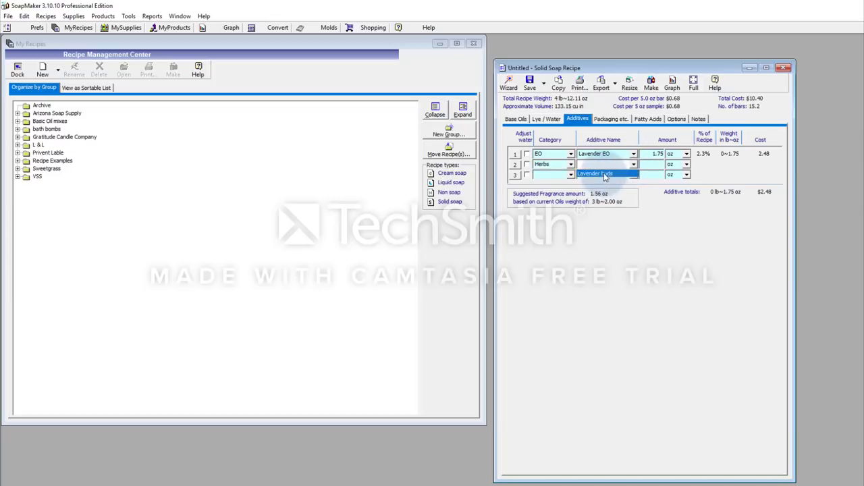
pyautogui.click(654, 164)
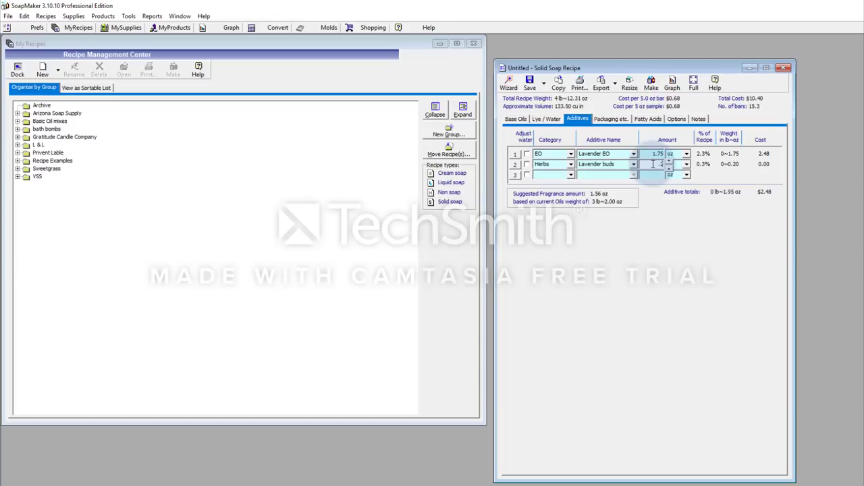
pyautogui.write('.25')
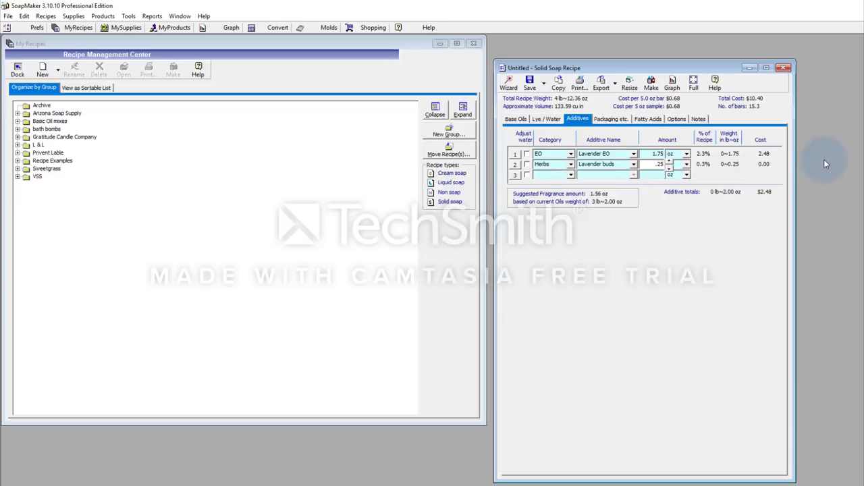
# - Set the recipe's bar size to 4 oz
pyautogui.click(676, 119)
pyautogui.doubleClick(719, 143)
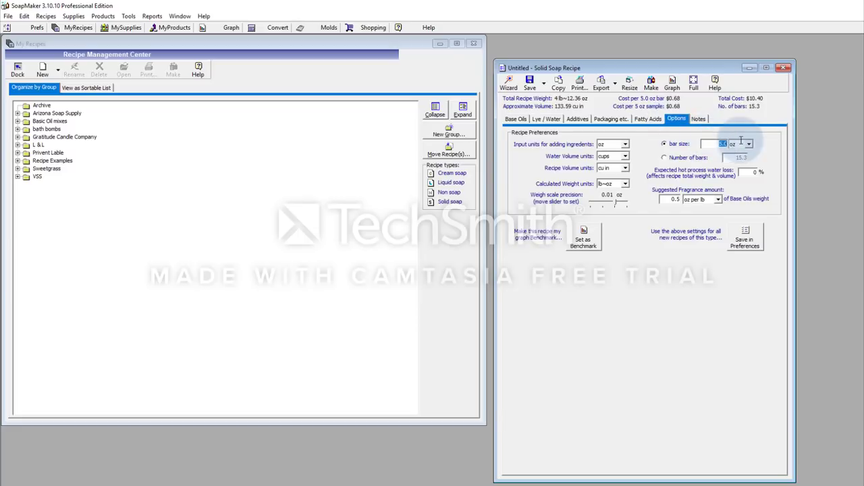
pyautogui.write('4')
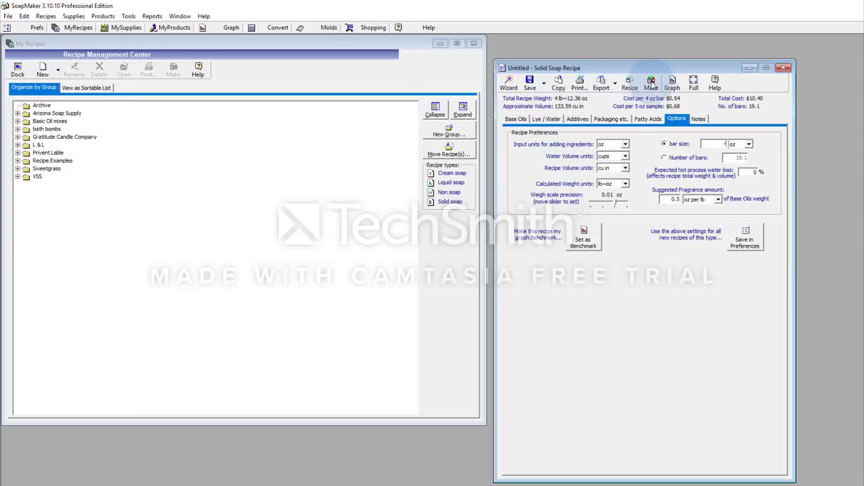
# - Start resizing the recipe and save it as "tsg" in the VSS group
pyautogui.click(629, 83)
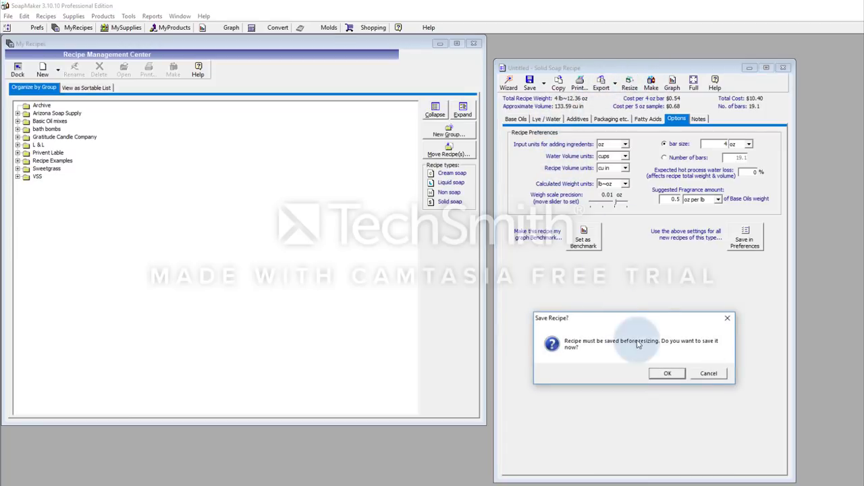
pyautogui.click(668, 375)
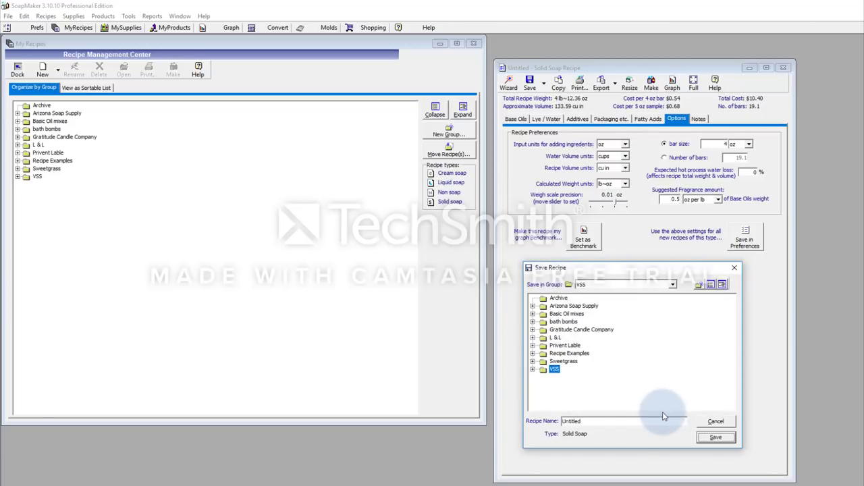
pyautogui.doubleClick(649, 422)
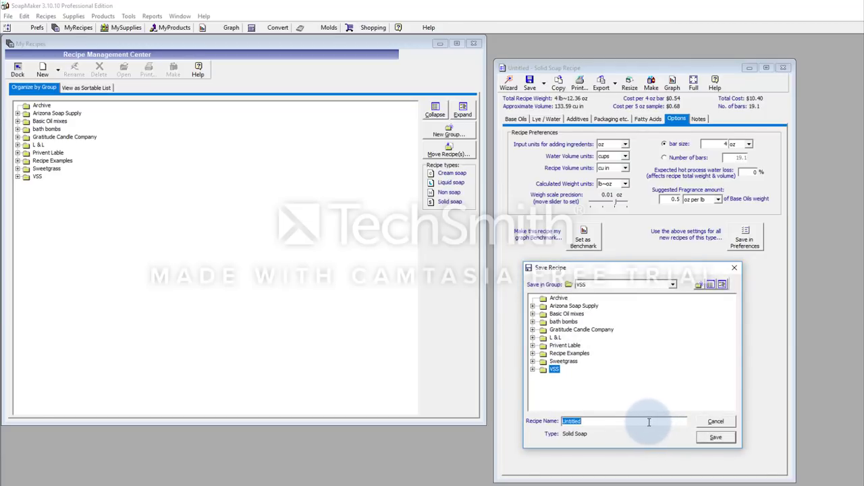
pyautogui.write('tsg')
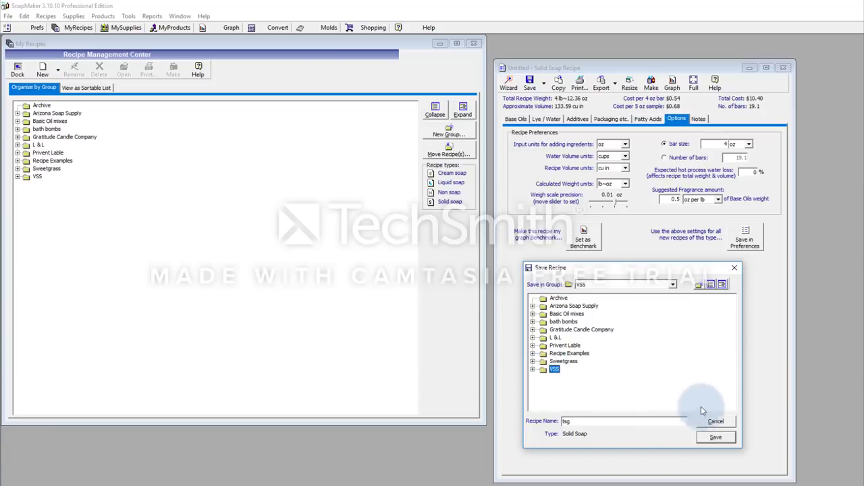
pyautogui.click(714, 437)
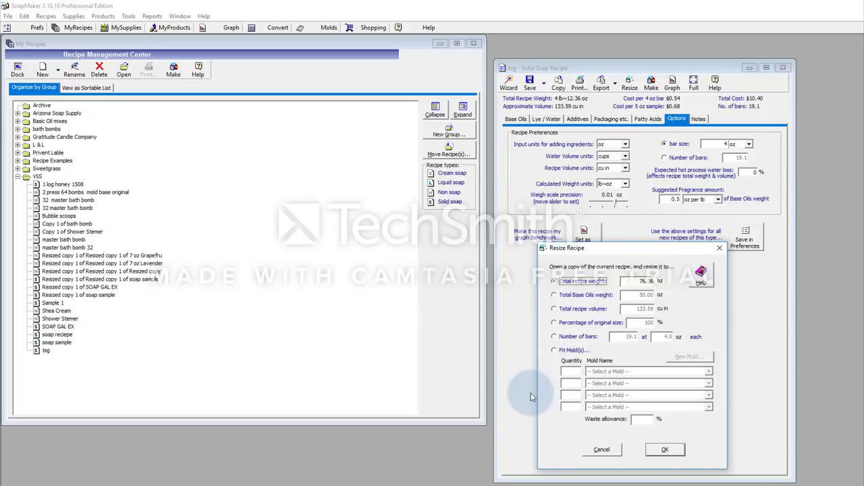
# - Resize by mold fit and create a rectangular mold named "new mold 1", 20 in long, 3 in wide and filled to 2.5 in
pyautogui.click(554, 351)
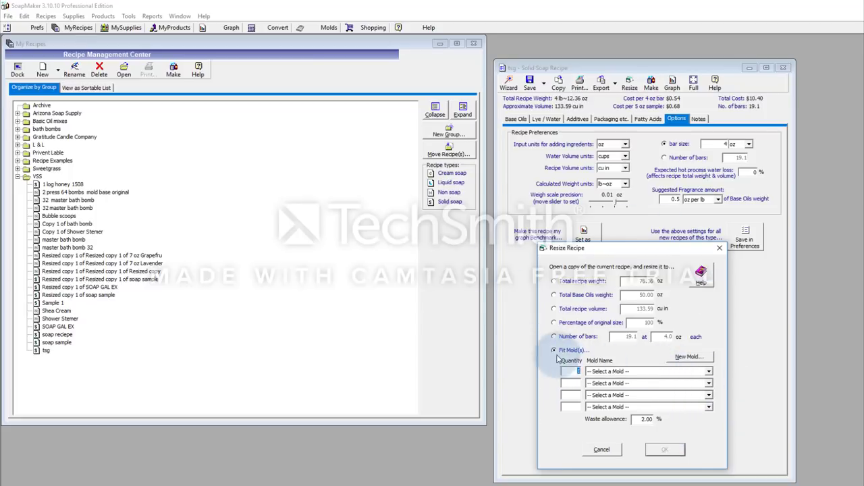
pyautogui.click(690, 357)
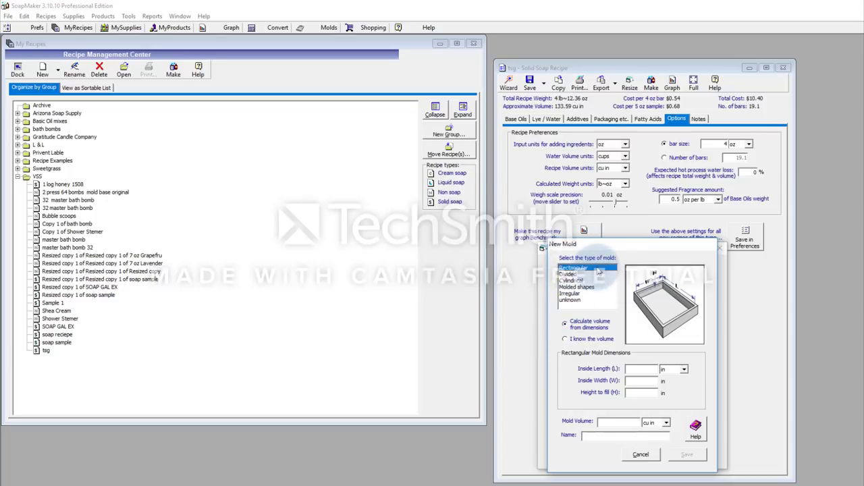
pyautogui.click(651, 370)
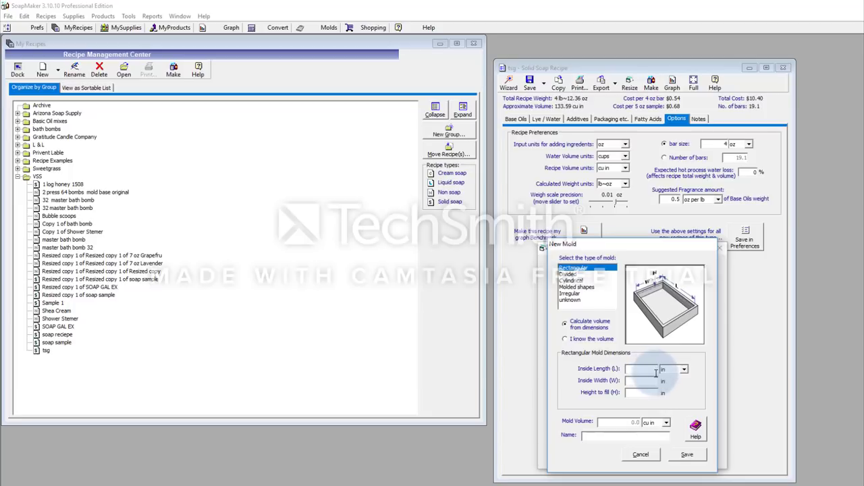
pyautogui.write('20')
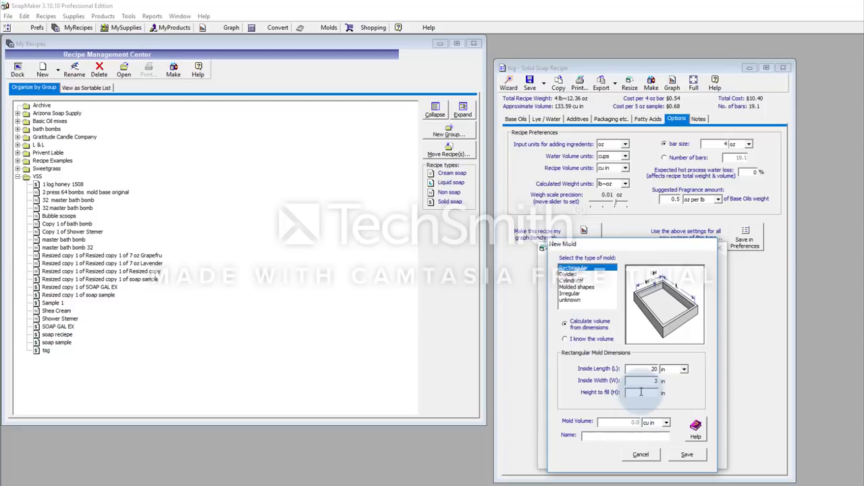
pyautogui.click(644, 393)
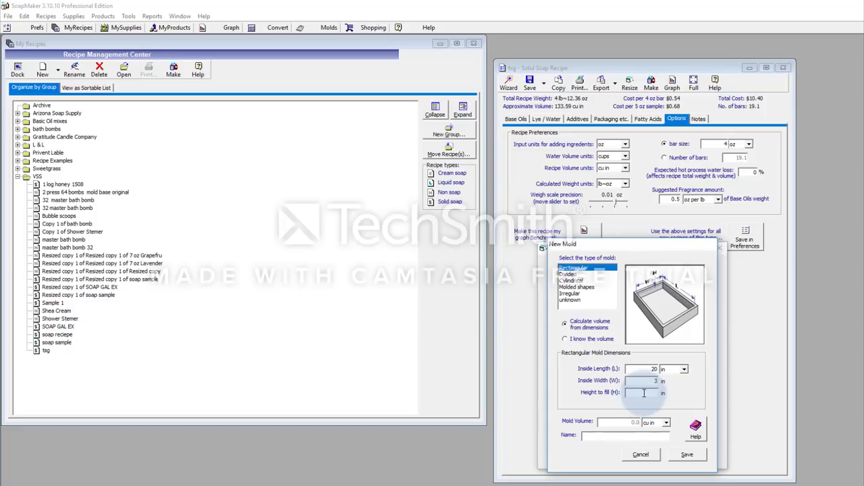
pyautogui.write('2.5')
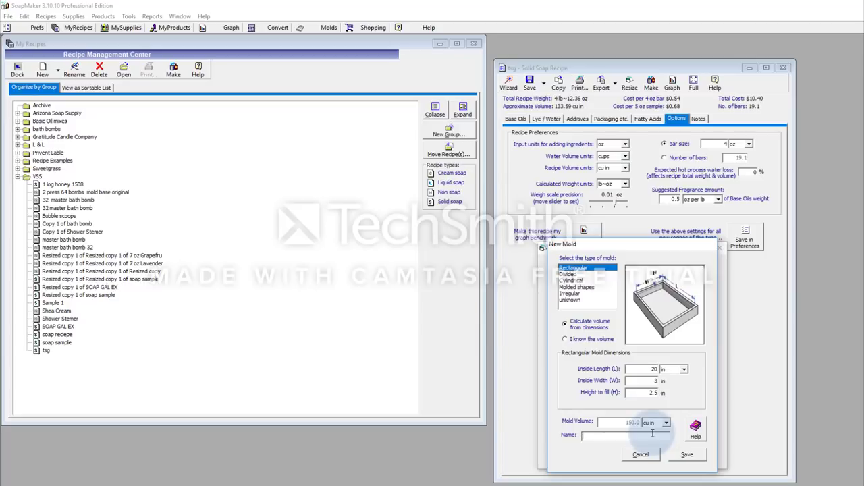
pyautogui.write('new')
pyautogui.write('mold 1')
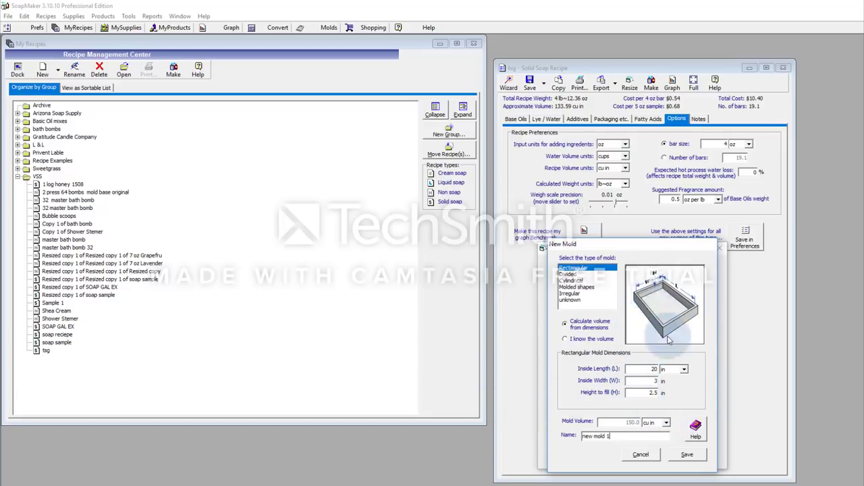
pyautogui.click(687, 456)
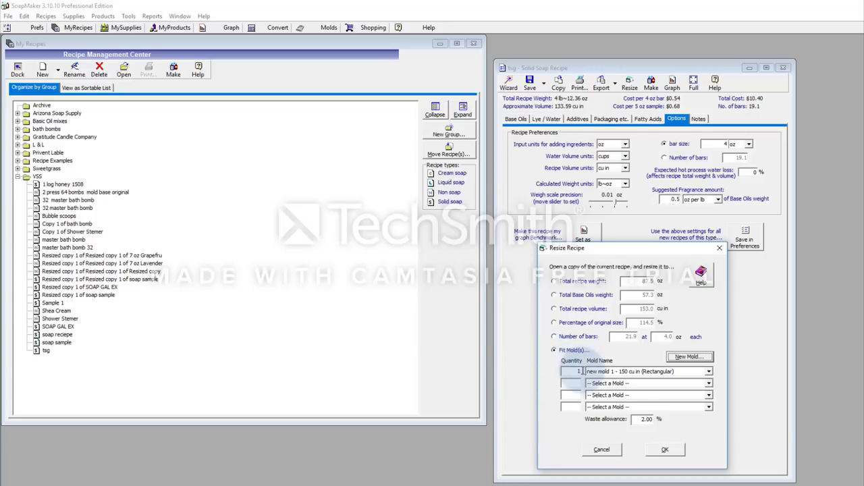
# - Resize a copy of the recipe to fit one 2 HIGH DOUGH PAN mold with a waste allowance of 0%
pyautogui.click(709, 372)
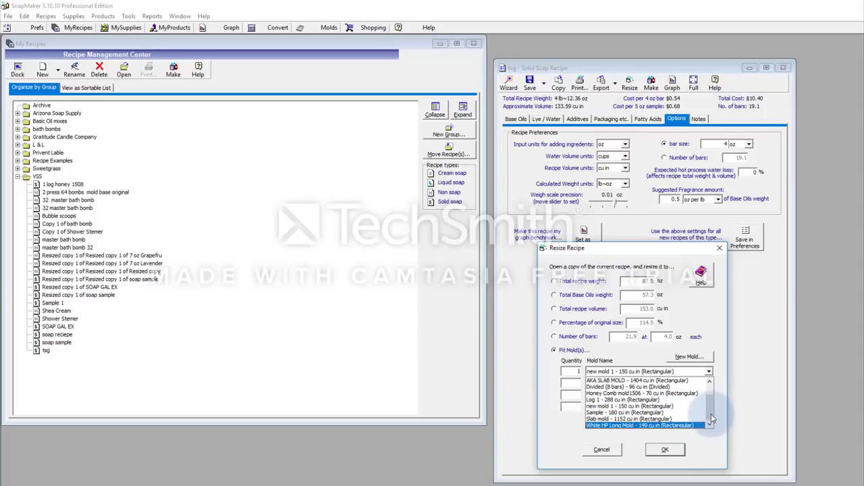
pyautogui.scroll(1, 711, 419)
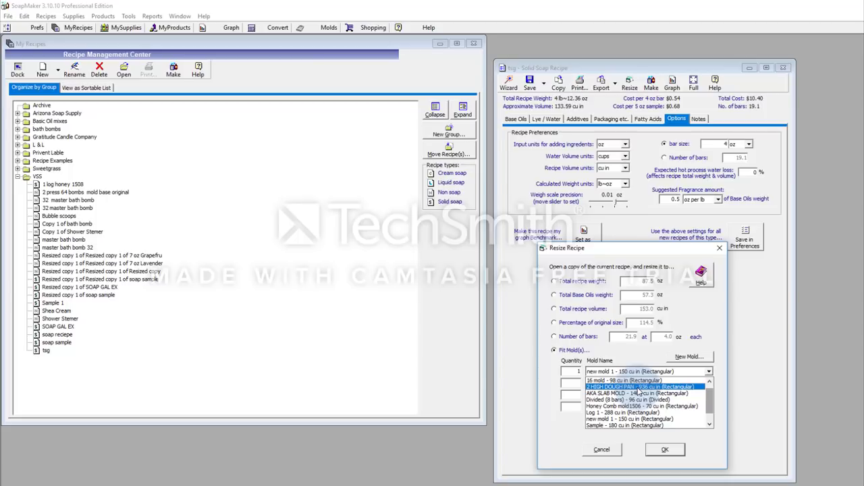
pyautogui.click(638, 387)
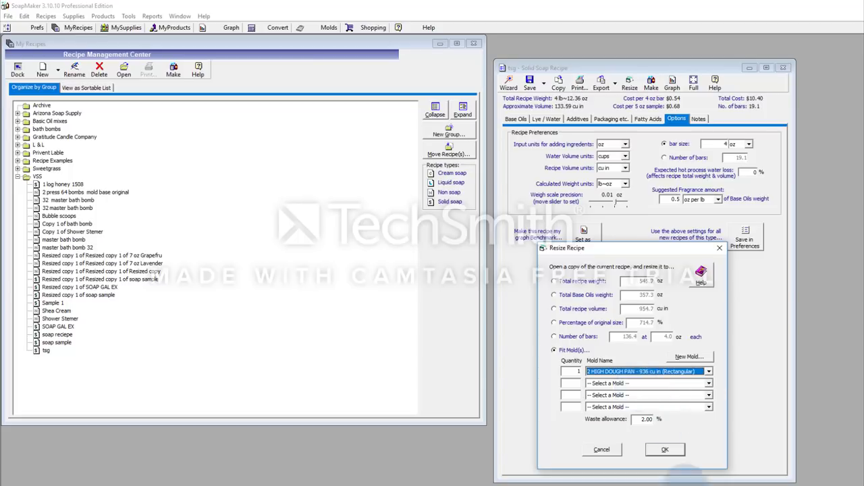
pyautogui.moveTo(642, 417); pyautogui.dragTo(665, 418)
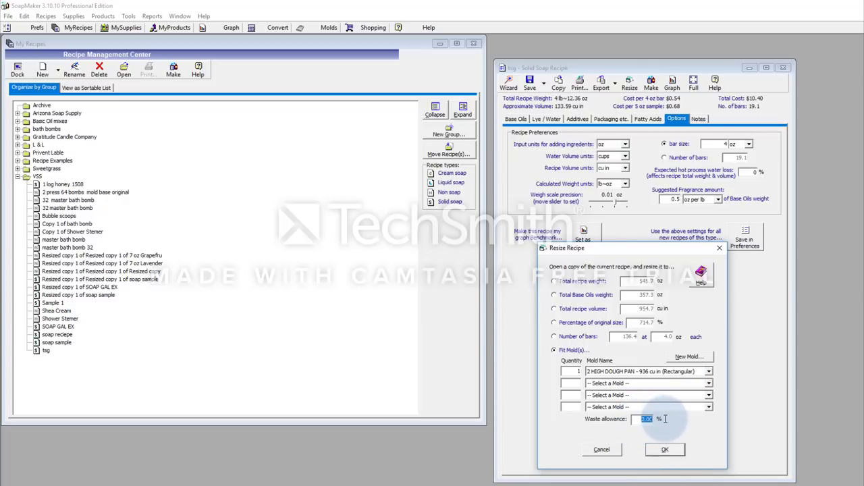
pyautogui.write('0')
pyautogui.click(673, 450)
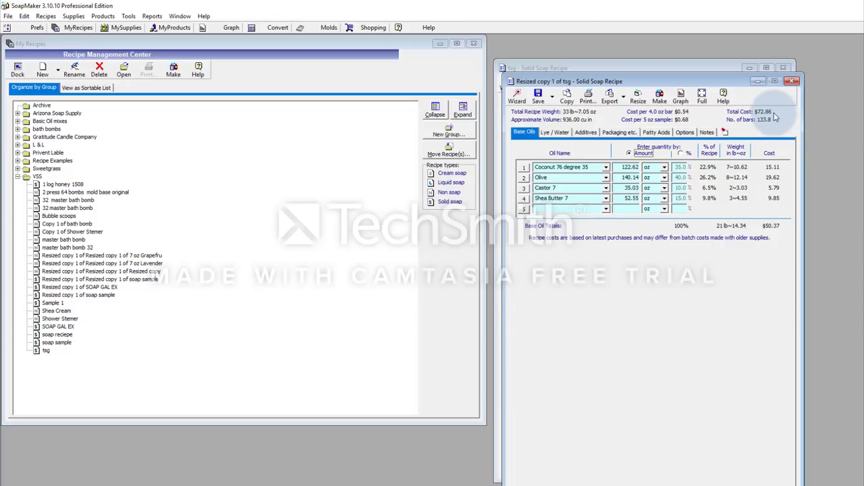
# - Set the resized copy's bar size to 1 oz, and dismiss both the copy and the original tsg recipe window
pyautogui.click(685, 133)
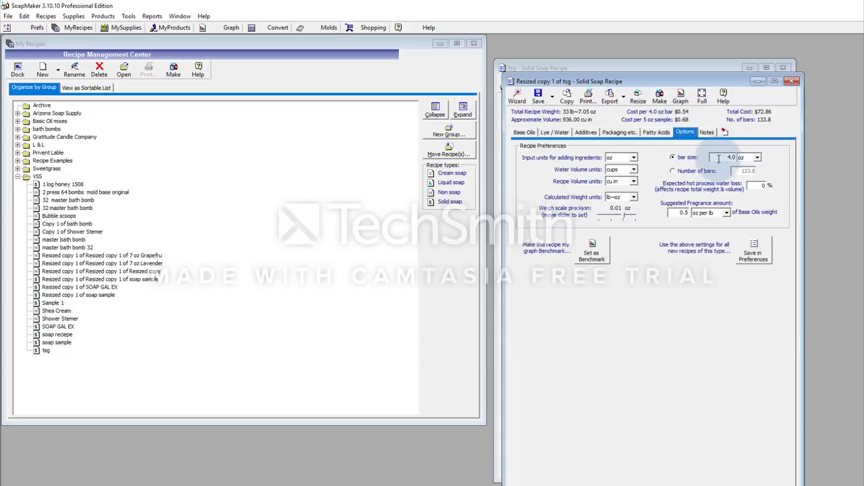
pyautogui.moveTo(720, 158); pyautogui.dragTo(744, 162)
pyautogui.write('1')
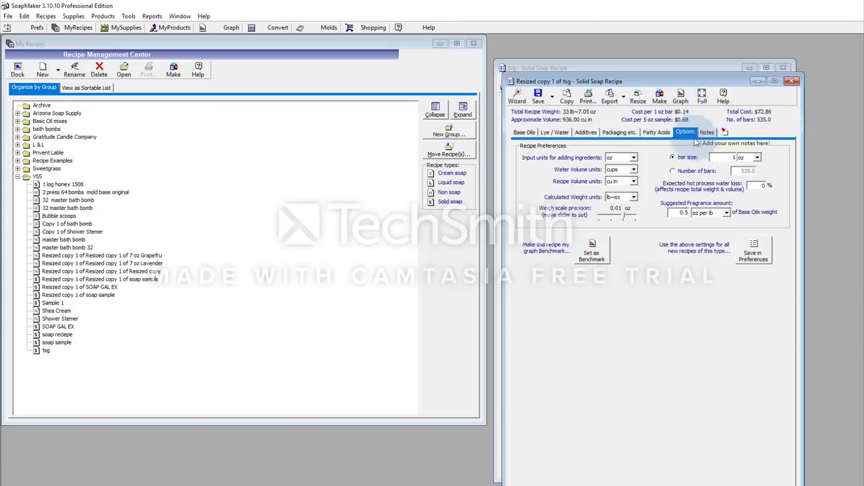
pyautogui.click(760, 81)
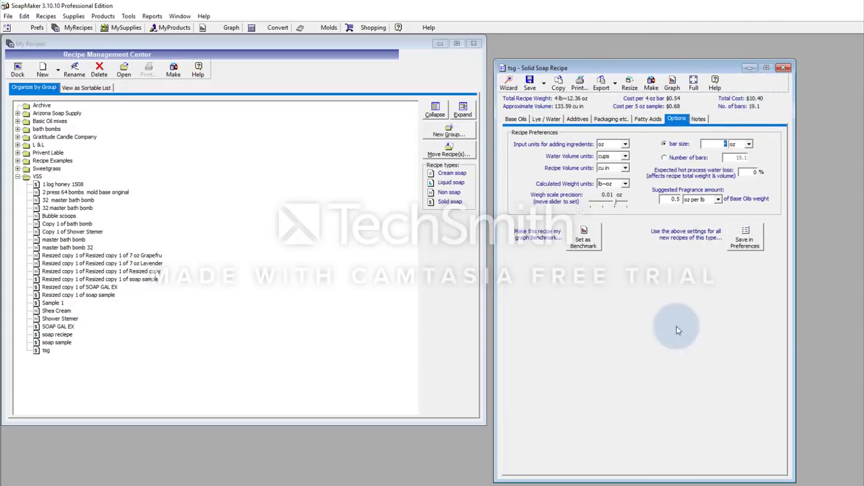
pyautogui.click(781, 69)
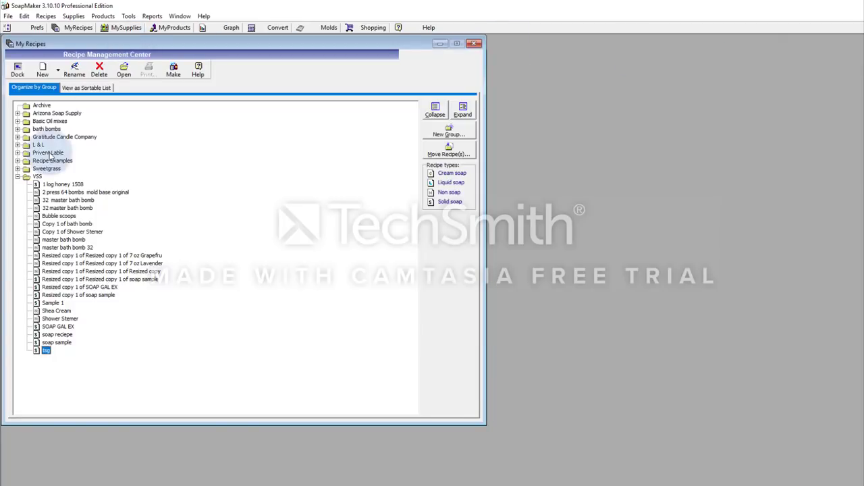